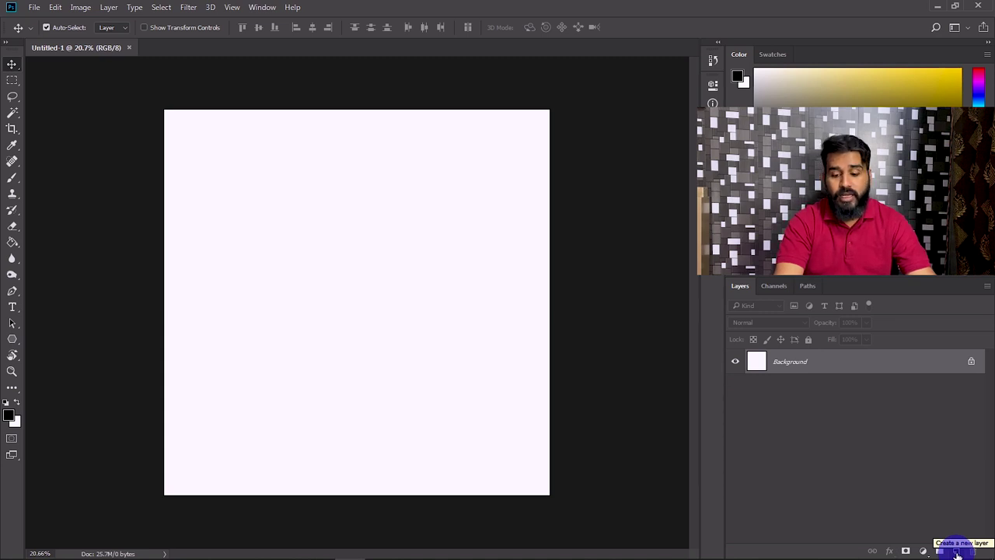
# Add a new empty layer above the Background and unlock the Background layer.
pyautogui.click(956, 551)
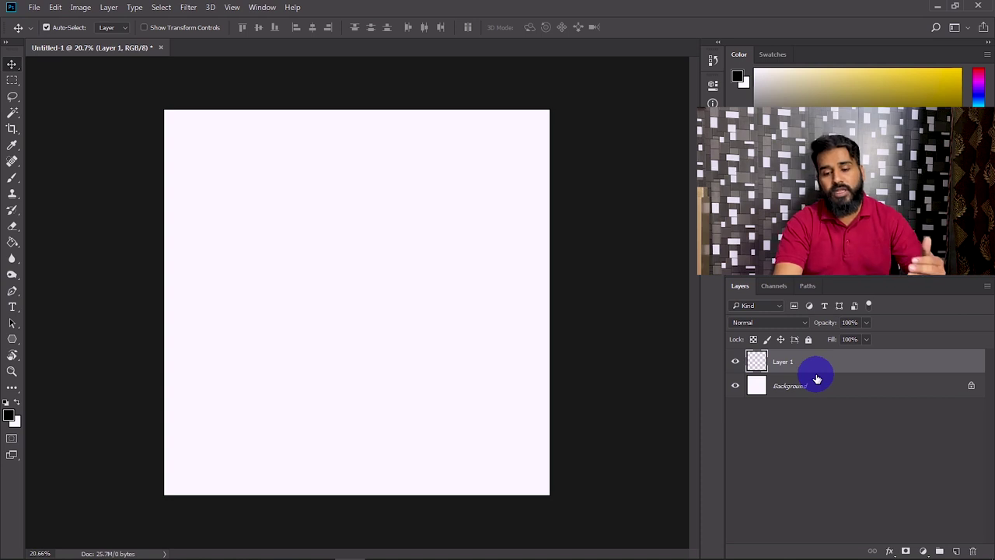
pyautogui.click(971, 388)
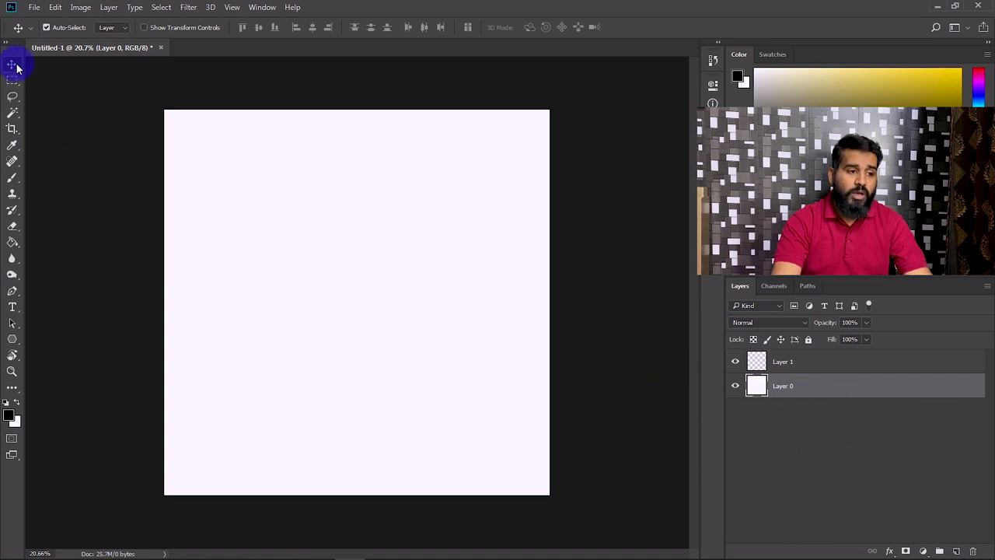
# Try moving the unlocked Layer 0 down and to the right on the canvas, and undo the move.
pyautogui.press('space')
pyautogui.moveTo(231, 169); pyautogui.dragTo(314, 220)
pyautogui.hotkey('ctrl', 'z')
pyautogui.hotkey('ctrl', 'z')
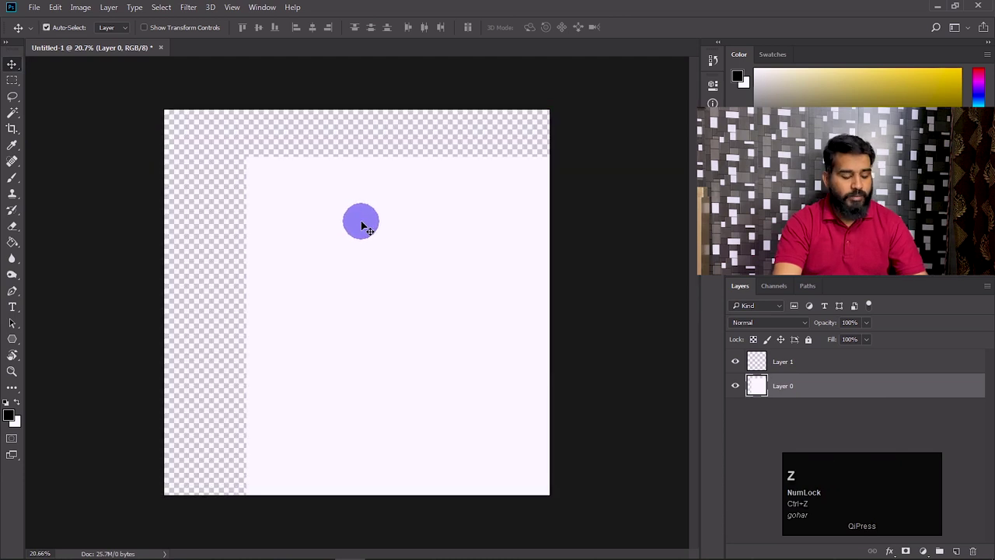
pyautogui.hotkey('ctrl', 'alt', 'z')
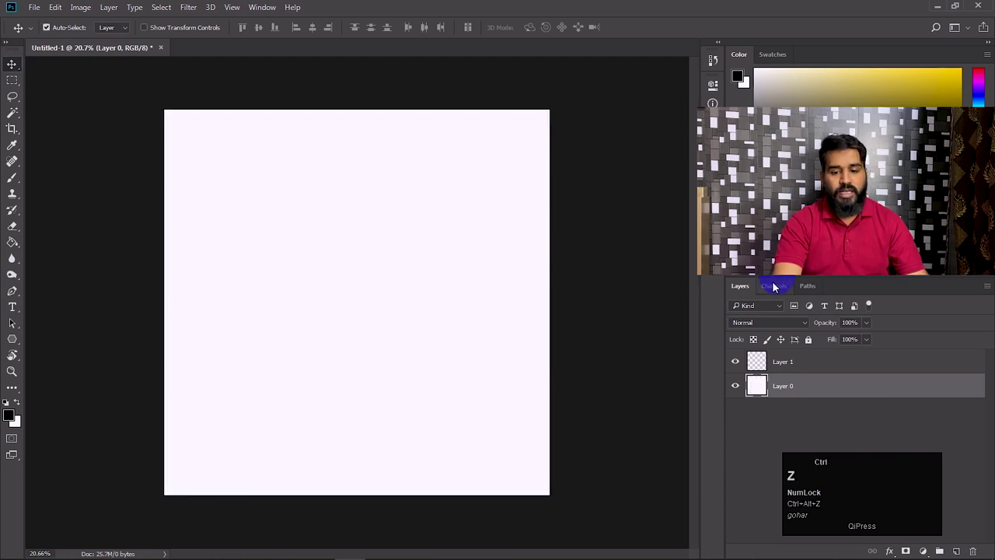
# Lock all properties of Layer 0 and try to move it on the canvas.
pyautogui.click(808, 339)
pyautogui.click(436, 203)
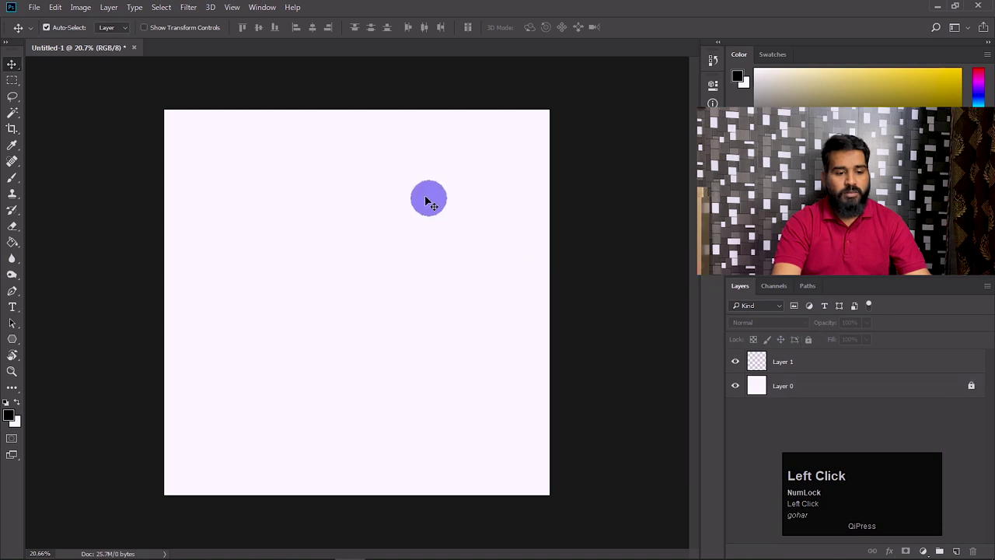
pyautogui.moveTo(457, 231); pyautogui.dragTo(334, 250)
pyautogui.moveTo(337, 198); pyautogui.dragTo(376, 208)
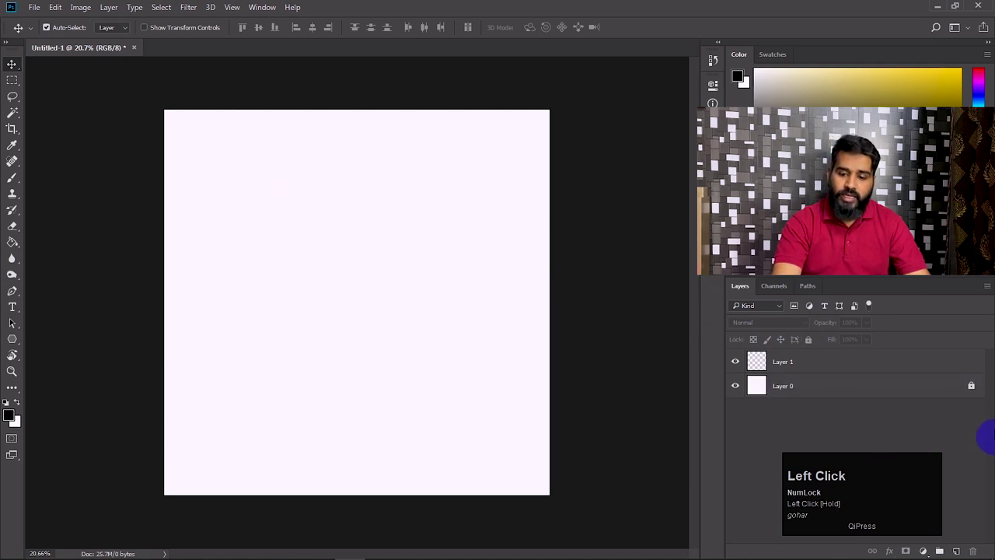
pyautogui.moveTo(270, 217); pyautogui.dragTo(382, 248)
pyautogui.moveTo(436, 276); pyautogui.dragTo(398, 252)
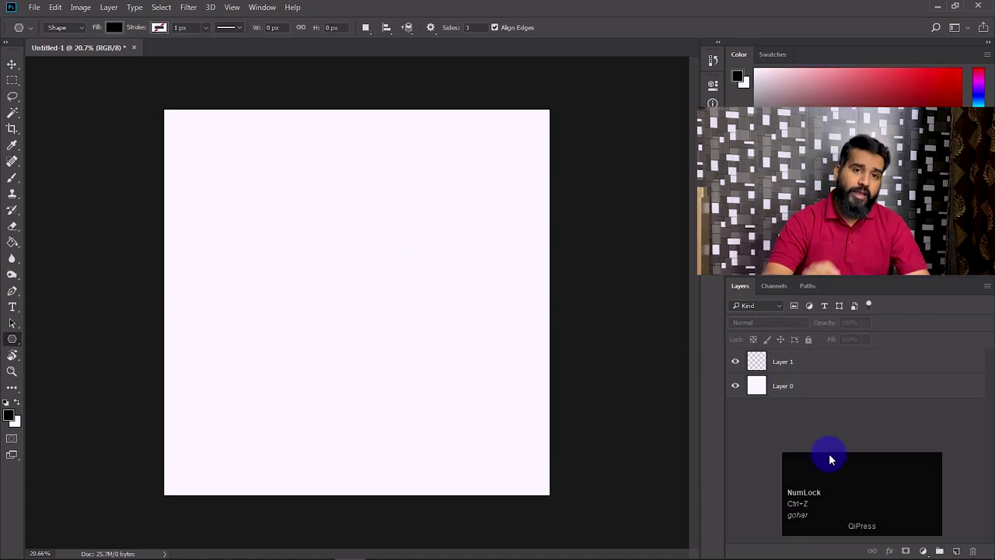
# Draw a black three-sided polygon on Layer 1 and move it into the upper-left part of the canvas.
pyautogui.click(854, 362)
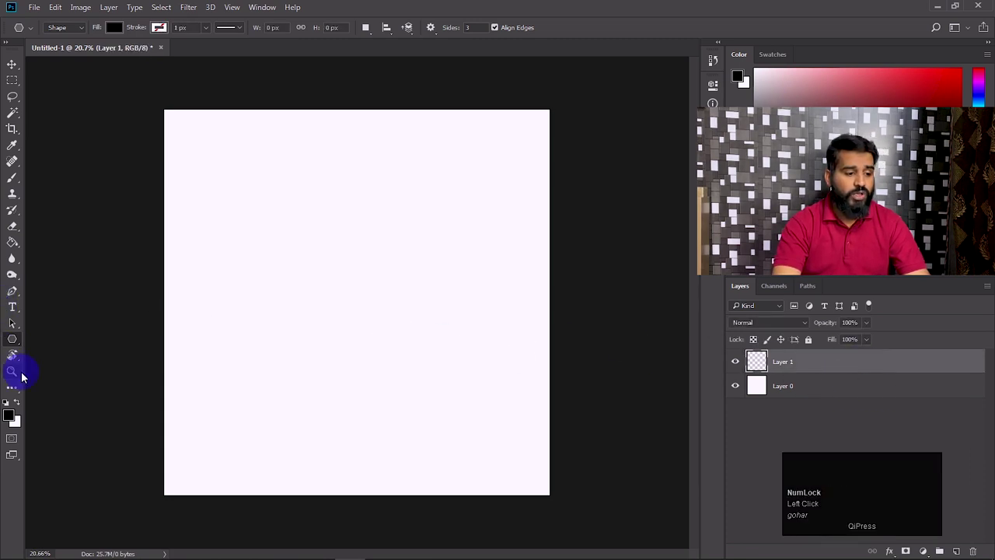
pyautogui.moveTo(226, 171); pyautogui.dragTo(311, 245)
pyautogui.click(12, 64)
pyautogui.moveTo(193, 147); pyautogui.dragTo(267, 253)
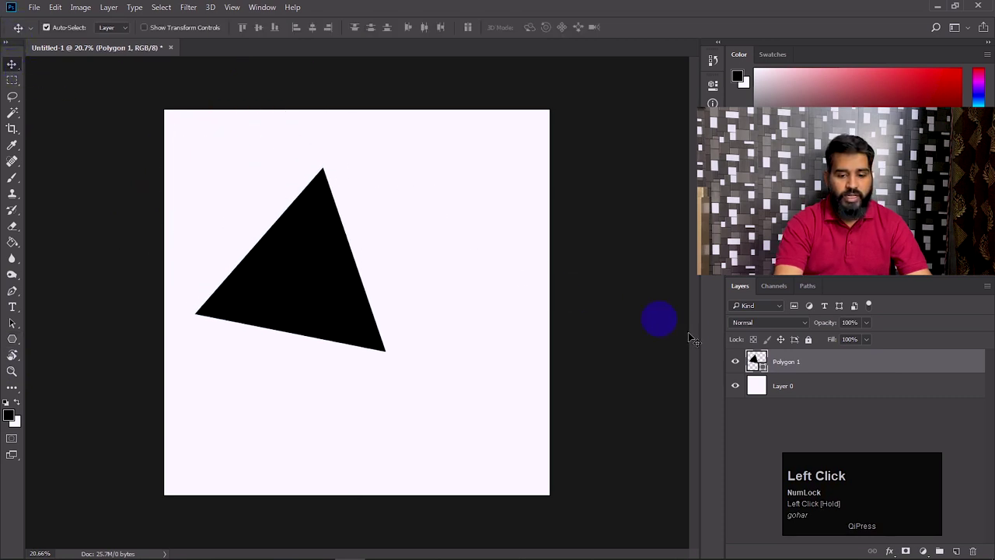
# Hide and re-show the Polygon 1 and Layer 0 layers, and move the triangle towards the centre of the canvas.
pyautogui.click(736, 362)
pyautogui.click(736, 363)
pyautogui.click(735, 386)
pyautogui.click(735, 387)
pyautogui.click(835, 389)
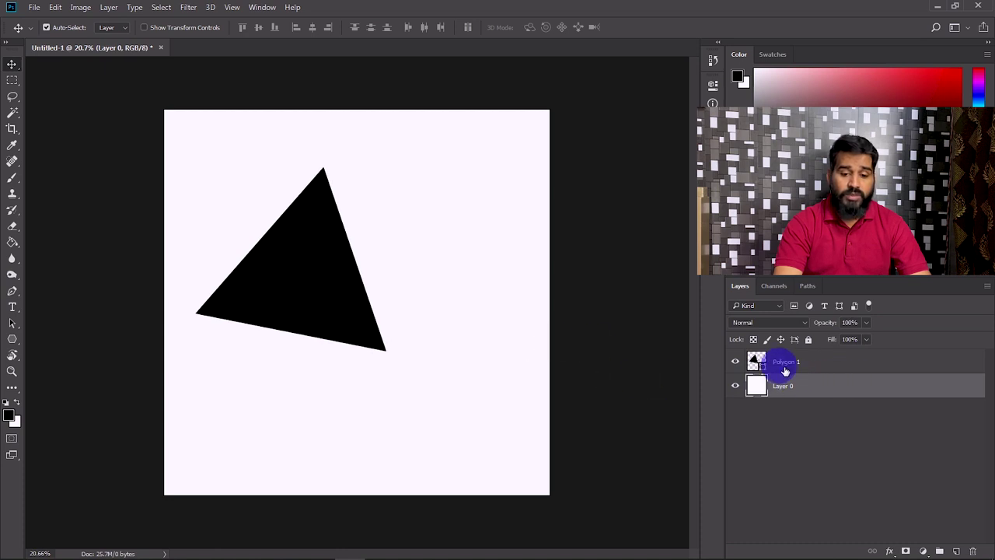
pyautogui.click(736, 362)
pyautogui.click(736, 363)
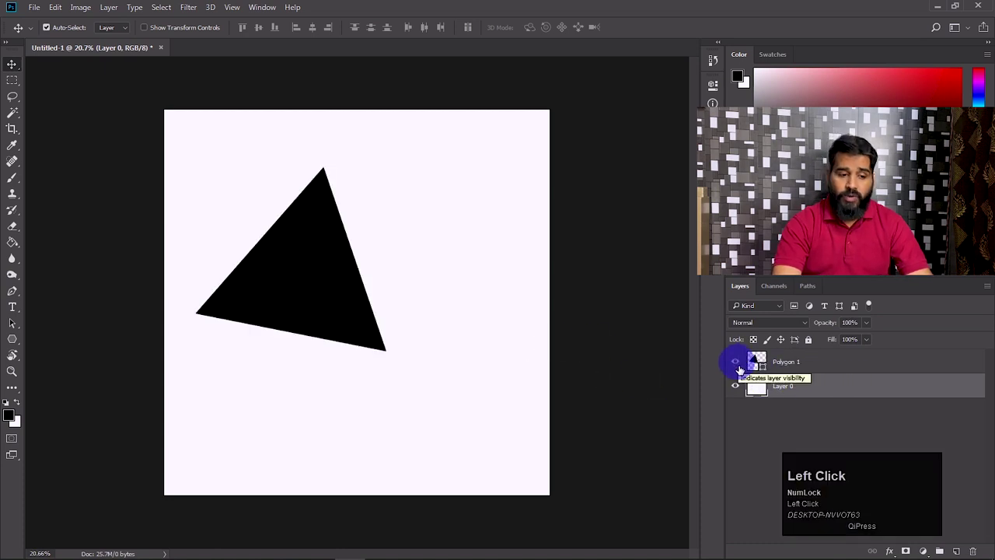
pyautogui.moveTo(296, 298); pyautogui.dragTo(338, 319)
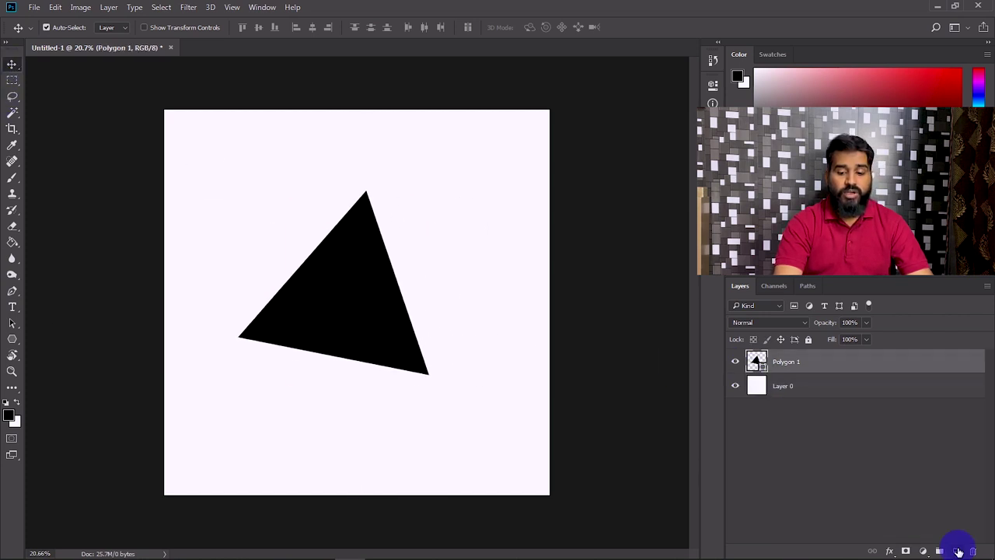
# Draw a black rounded rectangle of about 1840 × 1288 px with 10 px corners on a new layer and place it over the triangle.
pyautogui.click(958, 552)
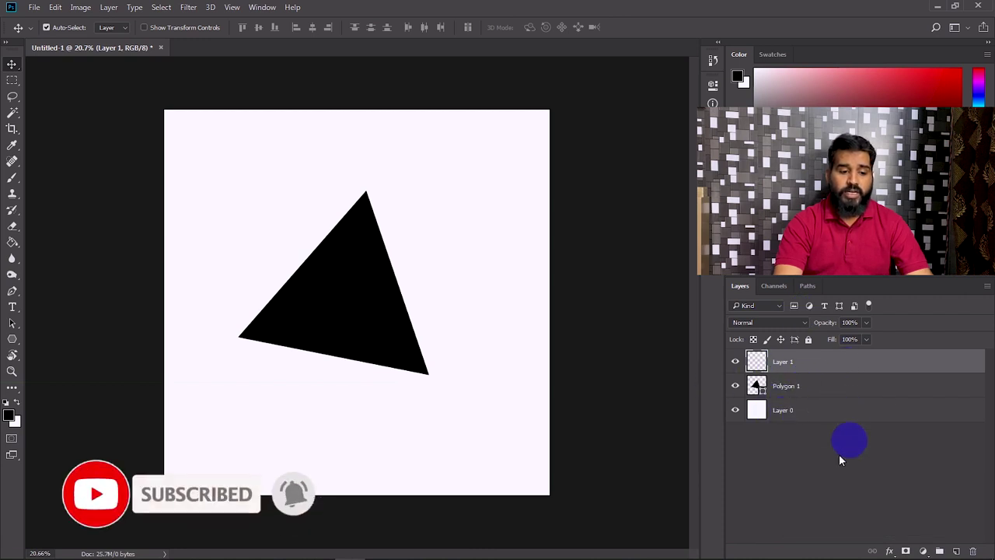
pyautogui.click(20, 340)
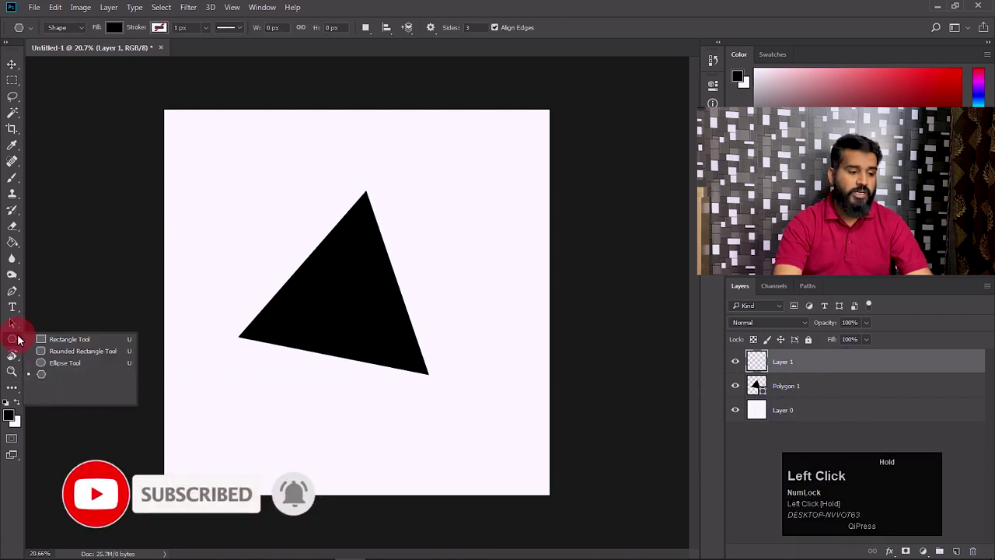
pyautogui.click(73, 349)
pyautogui.moveTo(275, 190); pyautogui.dragTo(395, 274)
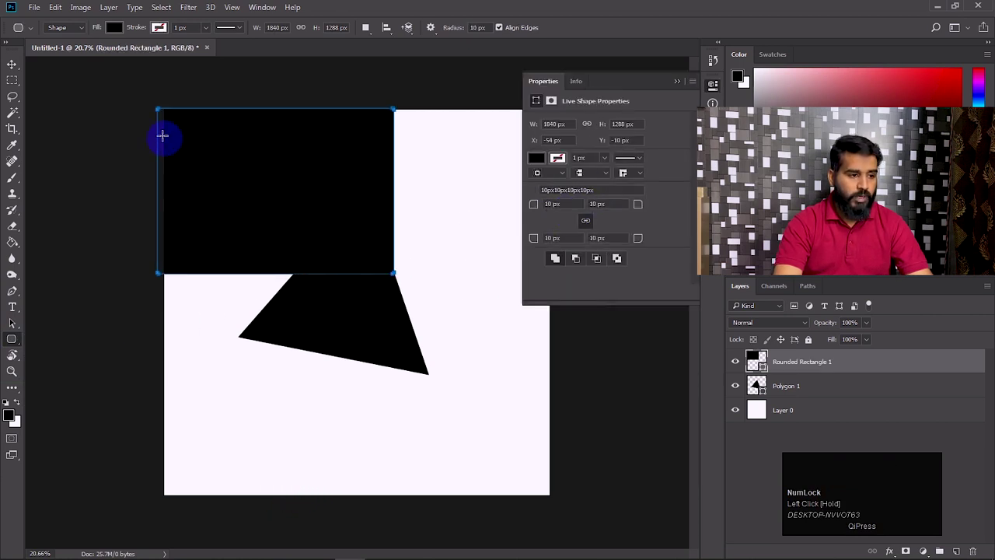
pyautogui.click(11, 64)
pyautogui.moveTo(354, 225); pyautogui.dragTo(411, 273)
# Change the rounded rectangle's fill to cyan and move it to the upper-left part of the canvas.
pyautogui.click(537, 158)
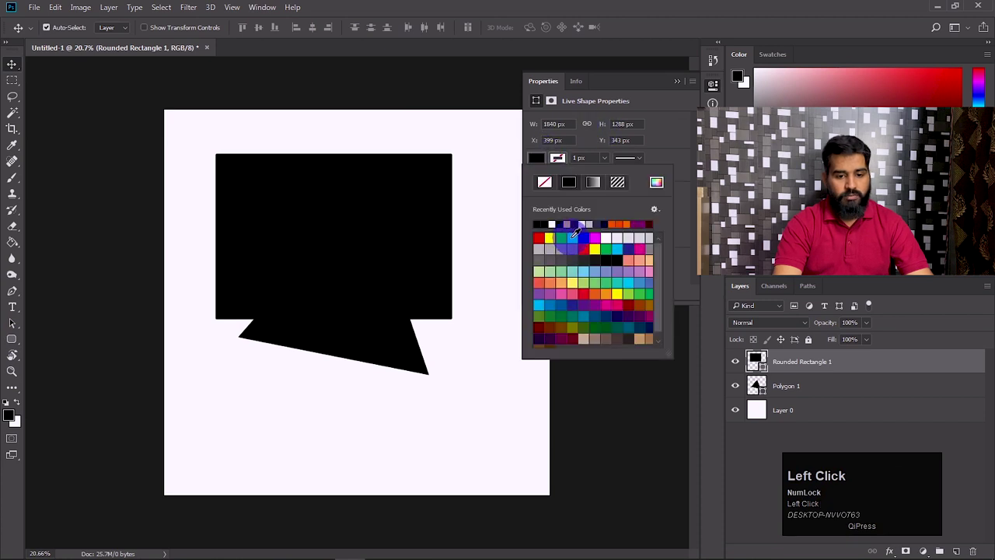
pyautogui.click(573, 238)
pyautogui.click(10, 66)
pyautogui.moveTo(238, 200); pyautogui.dragTo(224, 187)
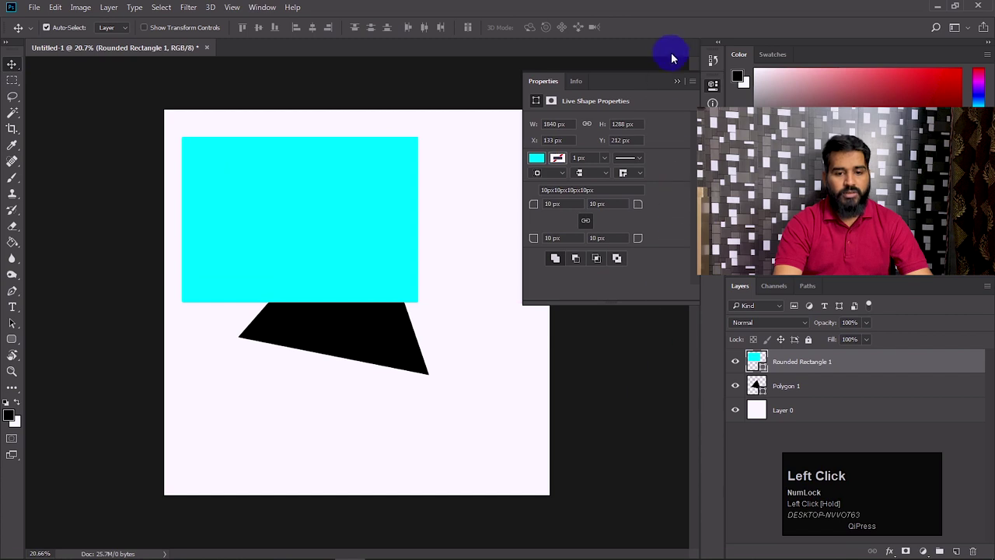
pyautogui.click(676, 84)
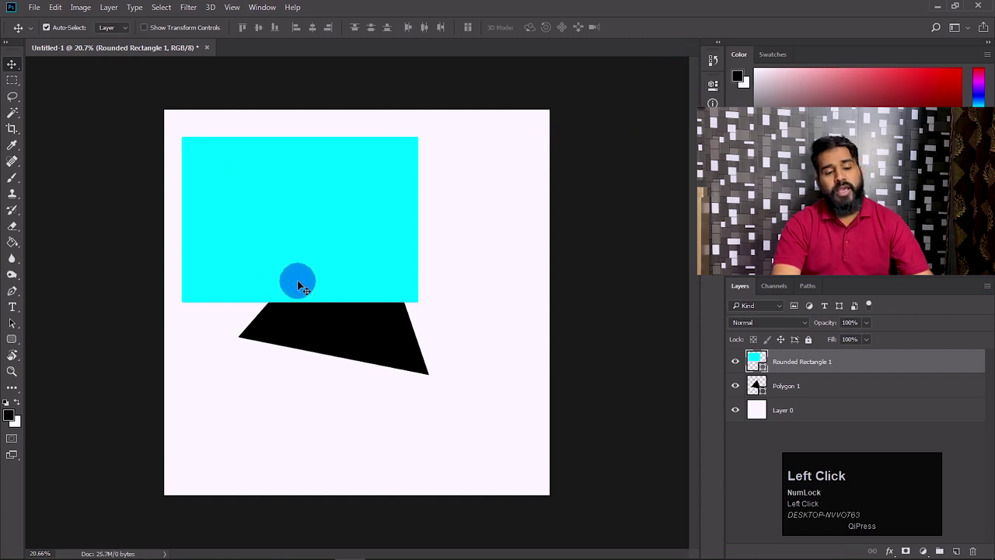
# Scale the cyan rectangle to about 72% and place it in the upper-right part of the canvas.
pyautogui.moveTo(277, 230); pyautogui.dragTo(390, 426)
pyautogui.hotkey('ctrl', 't')
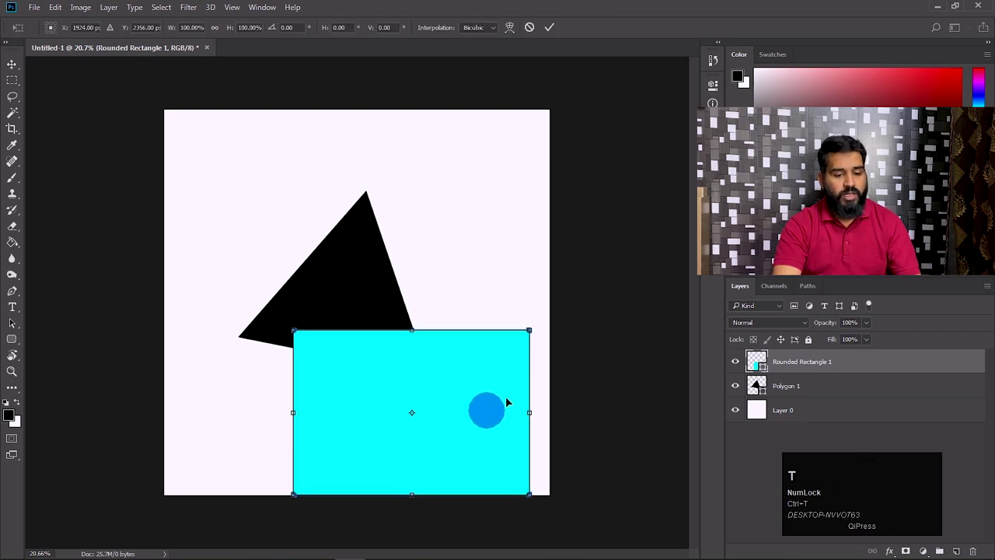
pyautogui.moveTo(534, 322); pyautogui.dragTo(516, 151)
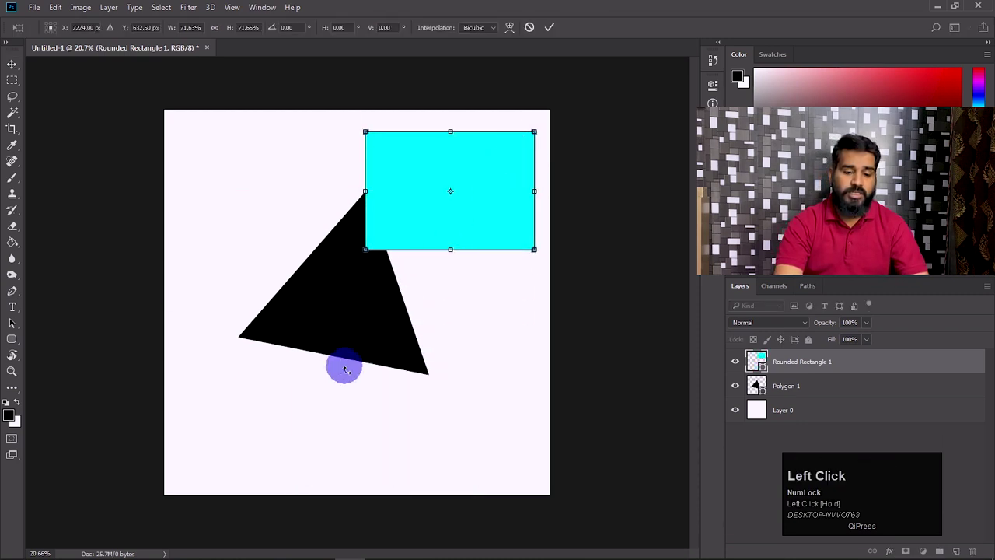
pyautogui.click(549, 27)
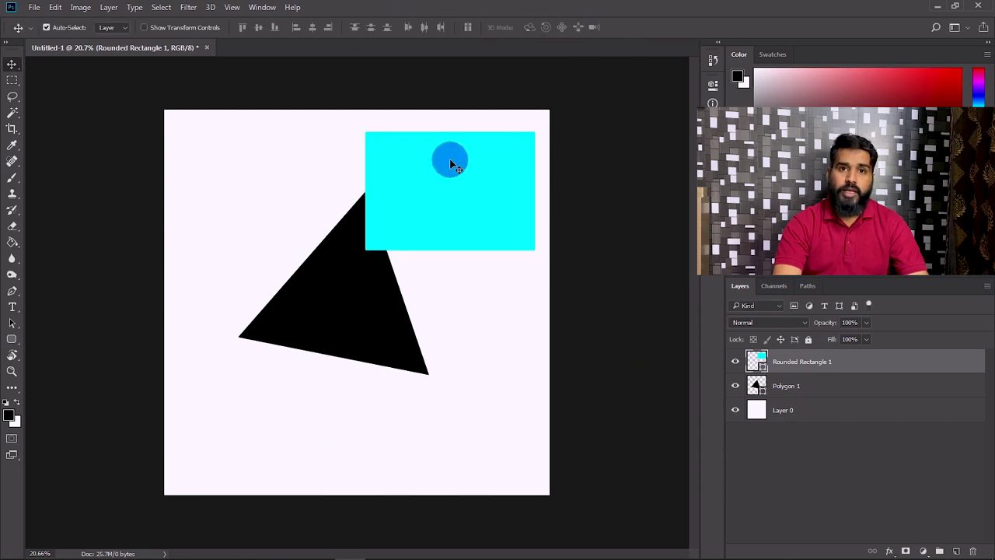
# Move the triangle down and left clear of the rectangle, and toggle the Polygon 1 layer's visibility off and on.
pyautogui.moveTo(342, 341); pyautogui.dragTo(312, 387)
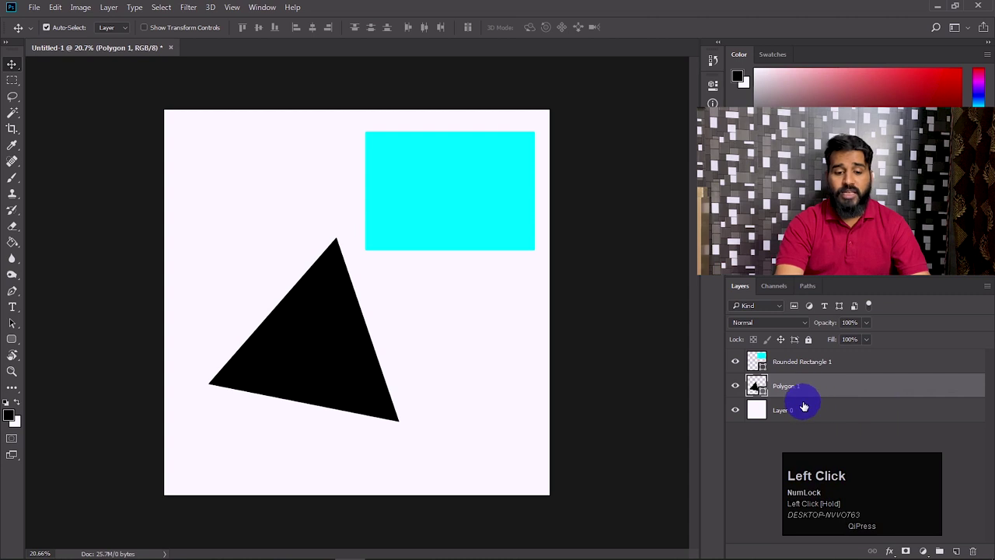
pyautogui.click(737, 387)
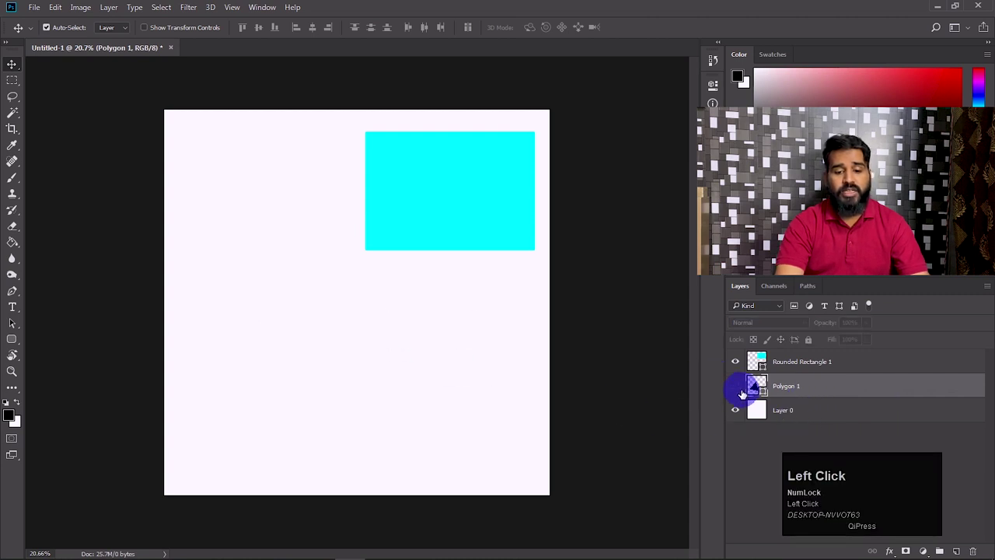
pyautogui.click(736, 390)
# Move the cyan rectangle into the canvas's top-left corner and the triangle to the right of it.
pyautogui.click(344, 166)
pyautogui.moveTo(437, 186); pyautogui.dragTo(291, 218)
pyautogui.moveTo(336, 337); pyautogui.dragTo(421, 361)
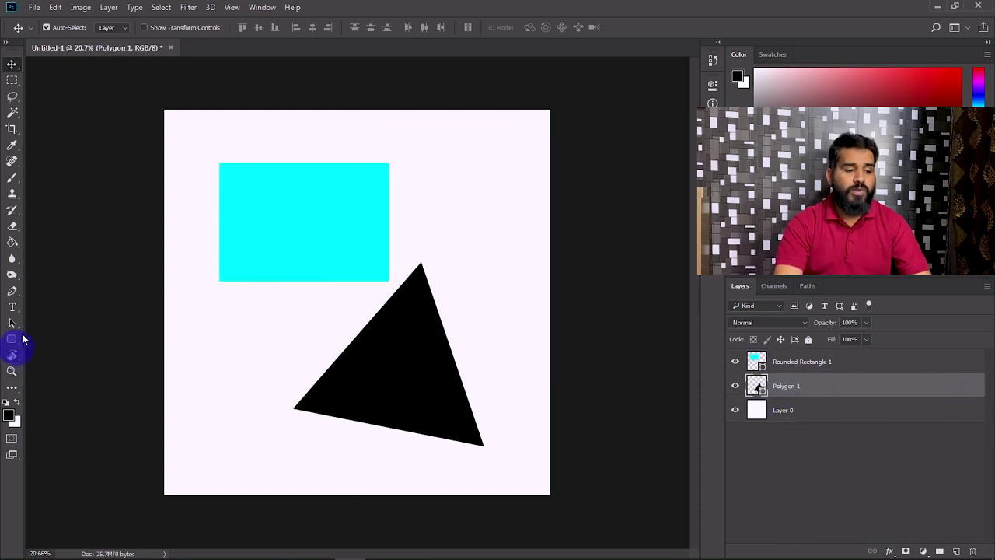
pyautogui.moveTo(269, 241); pyautogui.dragTo(213, 187)
pyautogui.click(413, 341)
pyautogui.moveTo(416, 342); pyautogui.dragTo(448, 278)
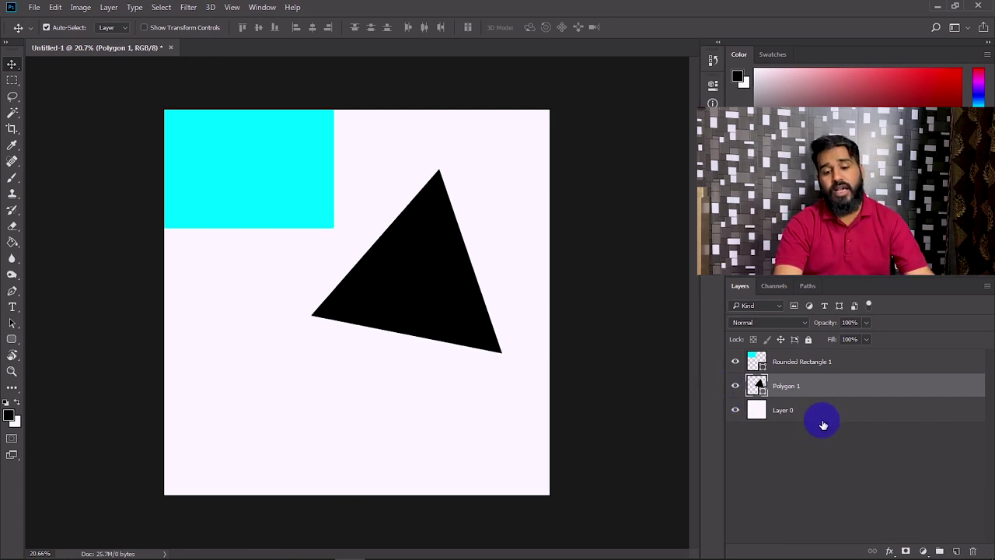
# Hide the Polygon 1 and Rounded Rectangle 1 layers and make Layer 0 the active layer.
pyautogui.click(753, 389)
pyautogui.click(736, 386)
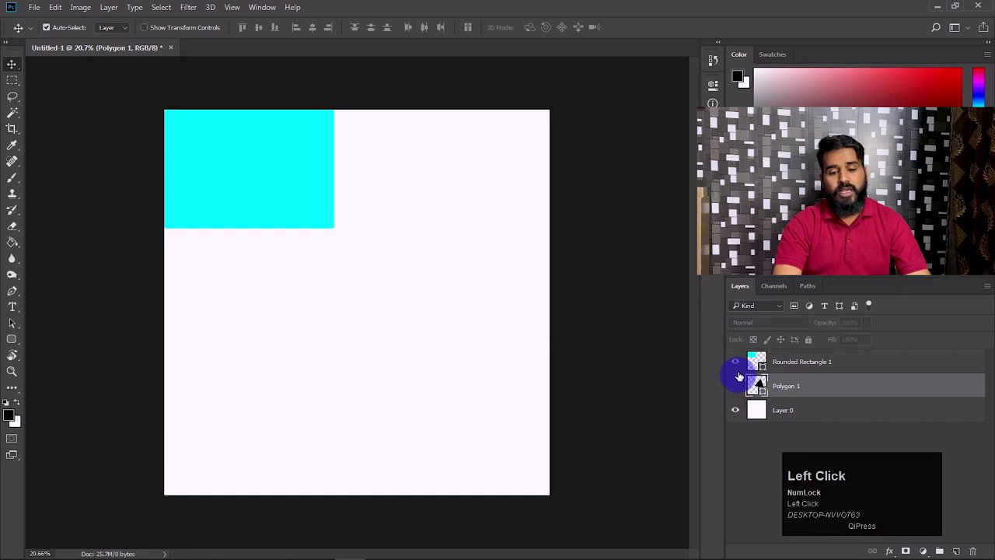
pyautogui.click(736, 364)
pyautogui.click(781, 415)
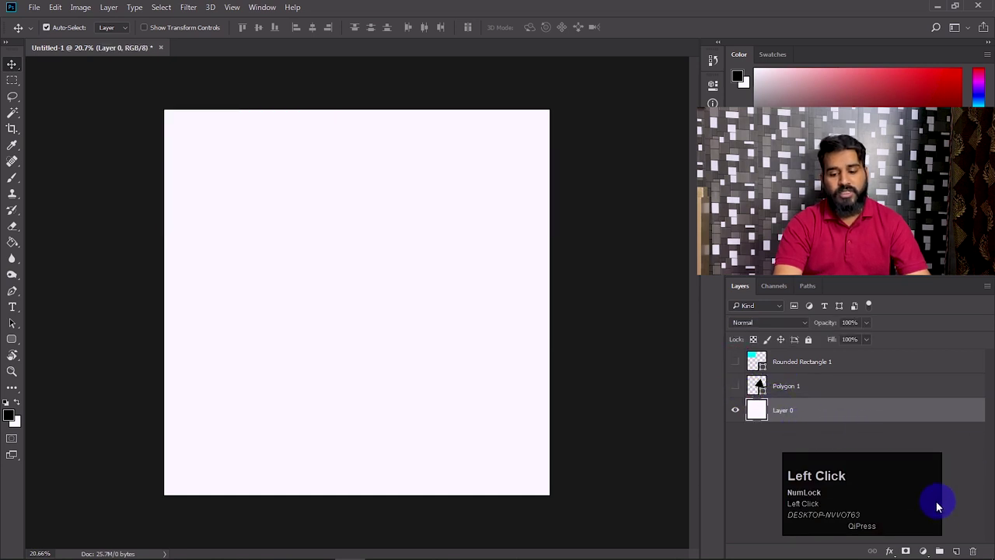
# Paint two thick black horizontal strokes on Layer 0 with a 400 px brush, the lower one running off the right edge.
pyautogui.click(12, 339)
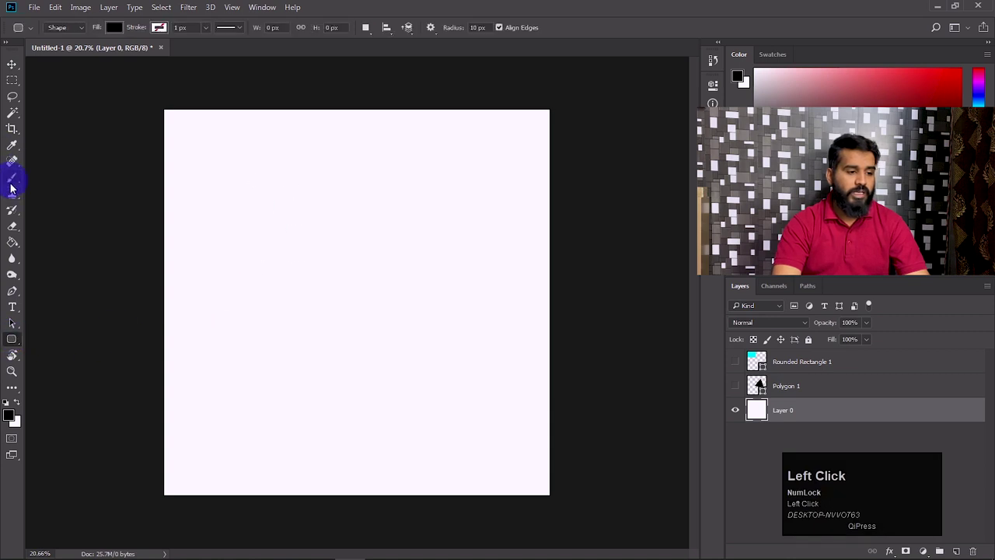
pyautogui.press('v')
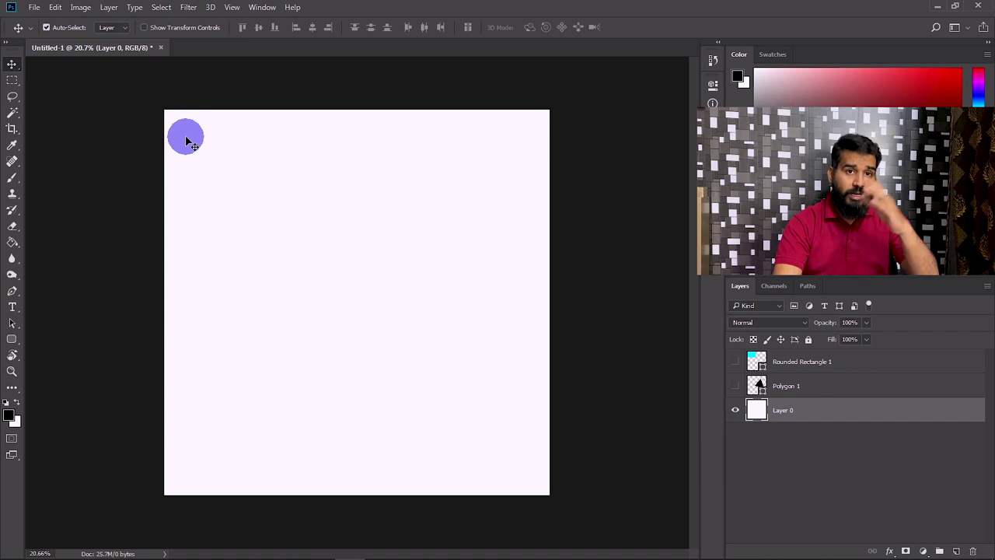
pyautogui.click(13, 181)
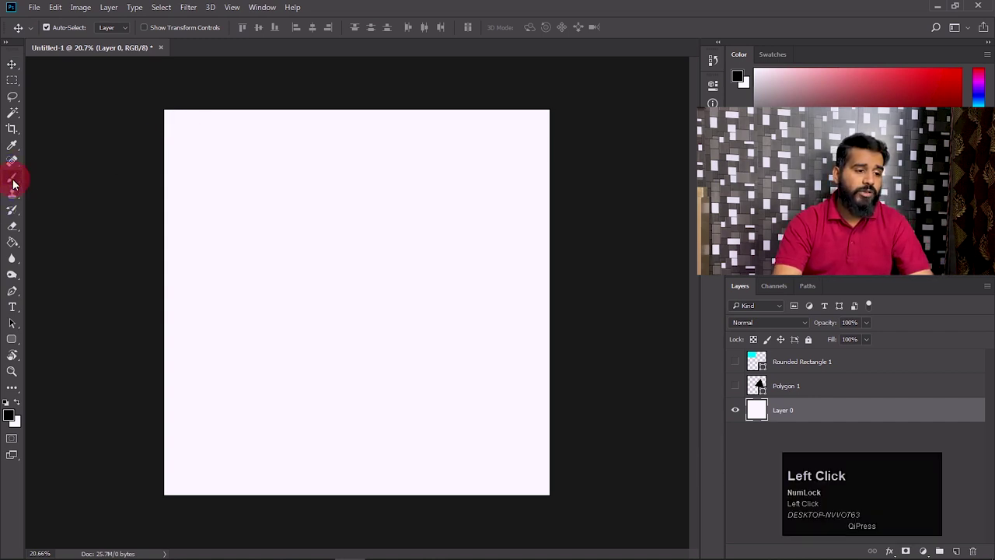
pyautogui.moveTo(262, 183); pyautogui.dragTo(312, 184)
pyautogui.keyDown('shift'); pyautogui.click(418, 186); pyautogui.keyUp('shift')
pyautogui.click(266, 280)
pyautogui.keyDown('shift'); pyautogui.click(625, 281); pyautogui.keyUp('shift')
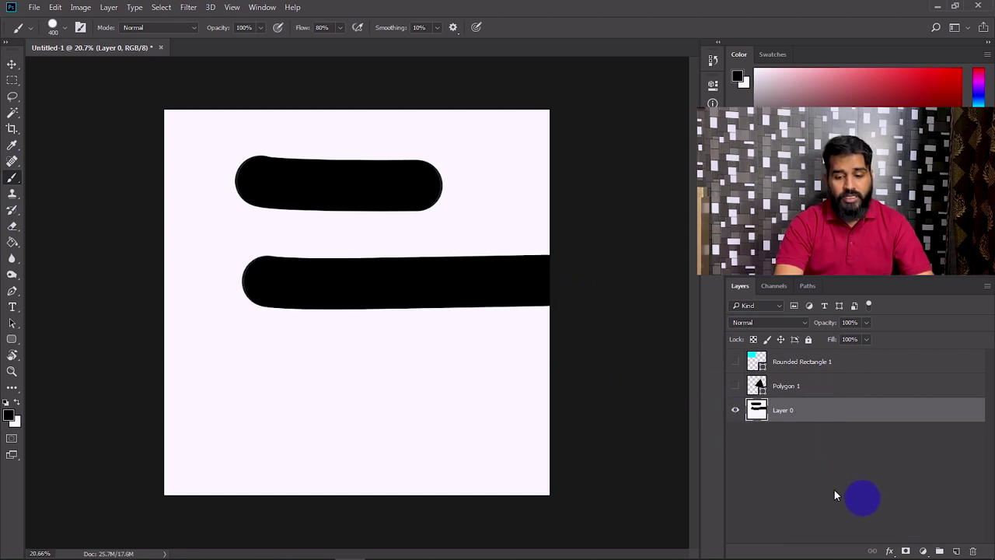
# Set the foreground color to dark red and paint a horizontal stroke below the two black ones.
pyautogui.click(10, 414)
pyautogui.moveTo(637, 199)
pyautogui.mouseDown()
pyautogui.moveTo(503, 200)
pyautogui.moveTo(628, 202)
pyautogui.mouseUp()
pyautogui.click(816, 132)
pyautogui.moveTo(280, 369)
pyautogui.mouseDown()
pyautogui.moveTo(549, 360)
pyautogui.moveTo(542, 382)
pyautogui.moveTo(539, 369)
pyautogui.mouseUp()
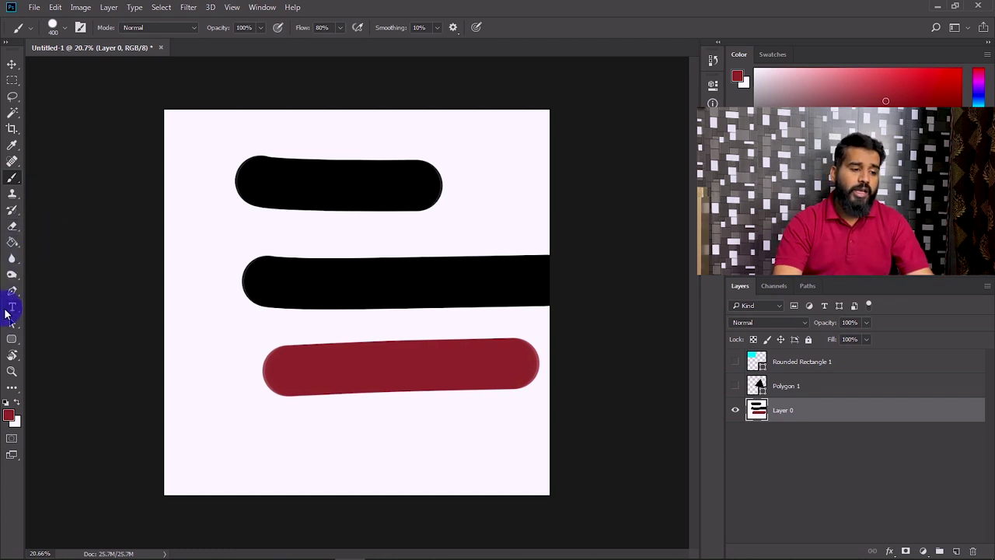
# Try erasing the upper black stroke on Layer 0 with the Eraser enlarged to 500 px, and undo the erasing.
pyautogui.click(13, 226)
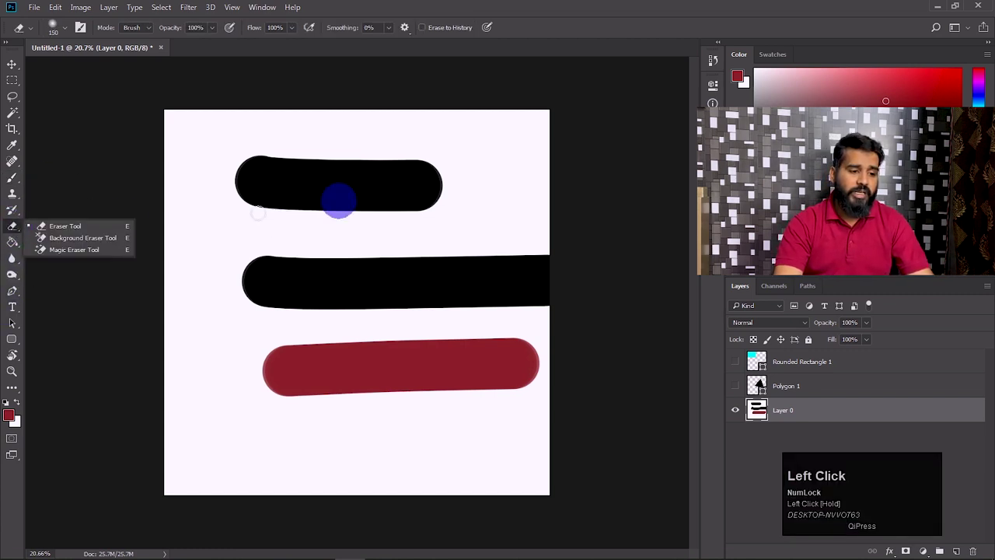
pyautogui.click(103, 226)
pyautogui.press(']')
pyautogui.press(']')
pyautogui.press(']')
pyautogui.press(']')
pyautogui.press(']')
pyautogui.press(']')
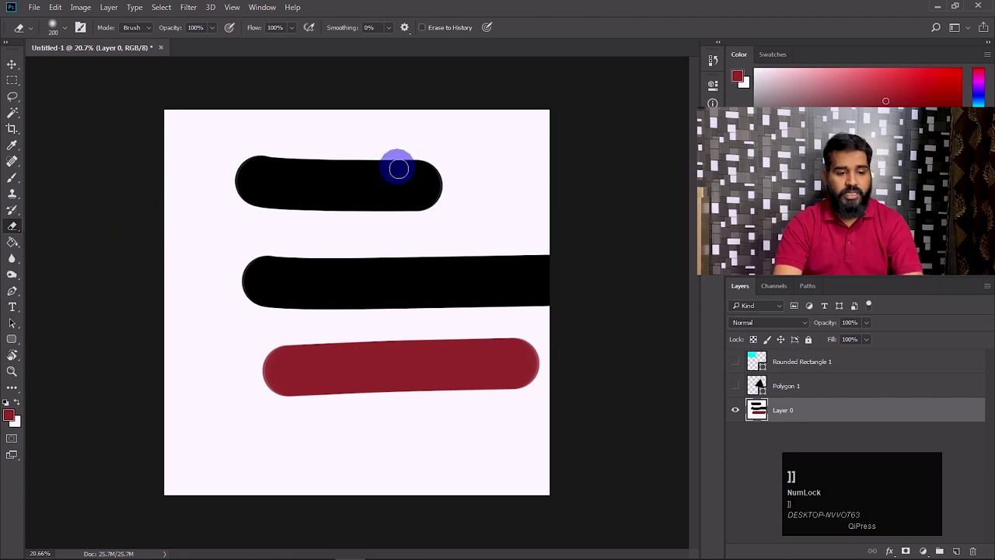
pyautogui.moveTo(440, 170)
pyautogui.mouseDown()
pyautogui.moveTo(401, 192)
pyautogui.moveTo(292, 175)
pyautogui.moveTo(258, 184)
pyautogui.moveTo(248, 204)
pyautogui.moveTo(341, 167)
pyautogui.moveTo(335, 211)
pyautogui.moveTo(282, 218)
pyautogui.mouseUp()
pyautogui.hotkey('ctrl', 'z')
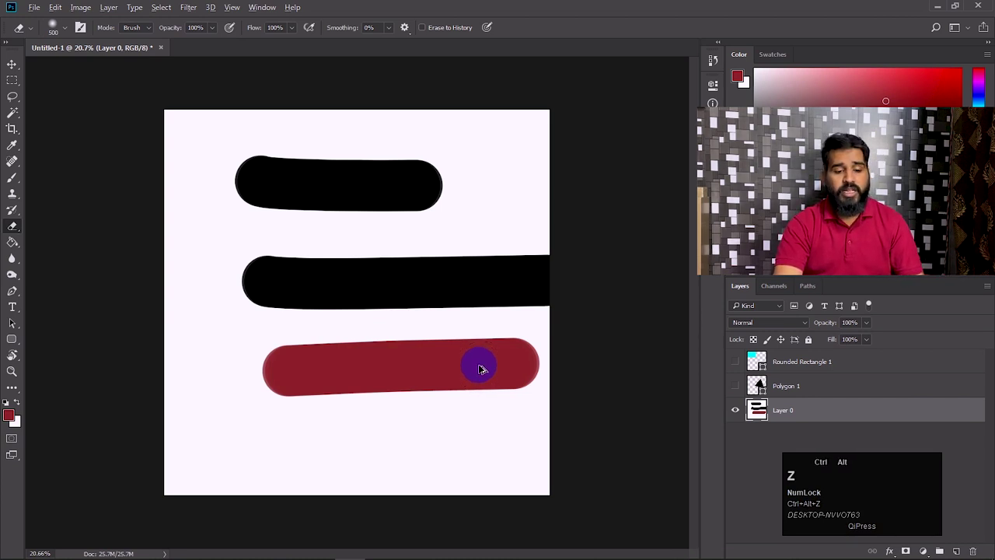
# Switch to the Move tool and make the Polygon 1 and Rounded Rectangle 1 layers visible again.
pyautogui.click(12, 64)
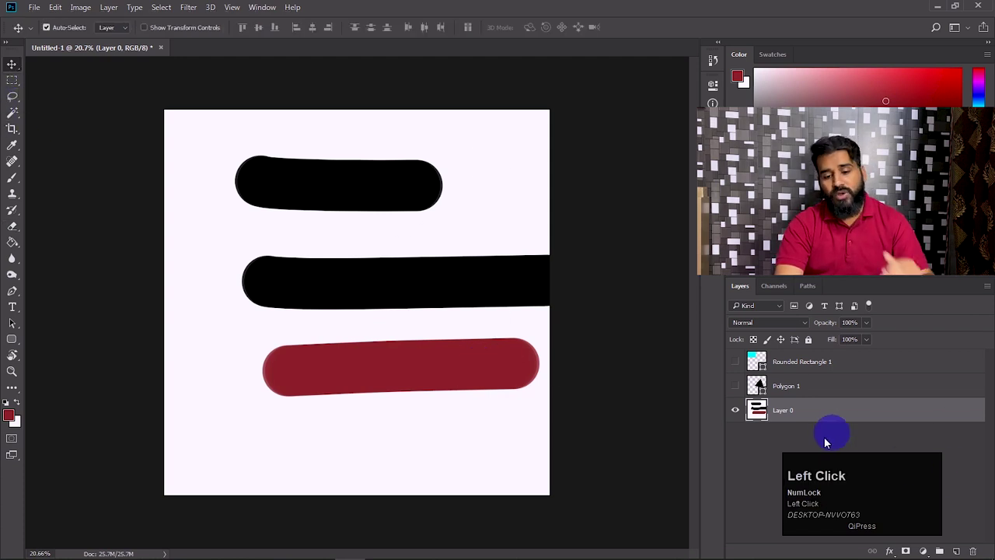
pyautogui.click(735, 386)
pyautogui.click(735, 361)
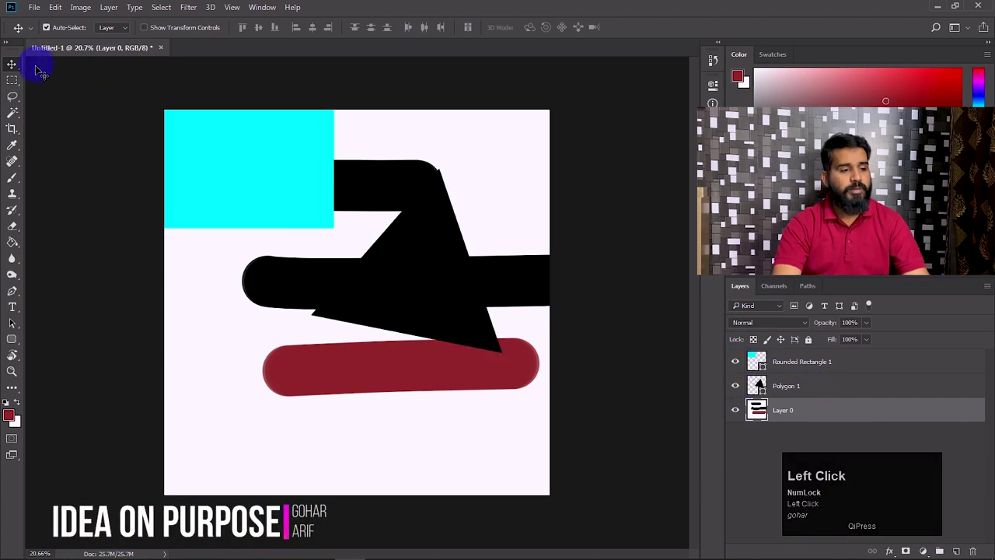
# Move the cyan rectangle around the canvas, try deleting it, undo the deletion, and place it over the dark red stroke.
pyautogui.moveTo(224, 138); pyautogui.dragTo(298, 220)
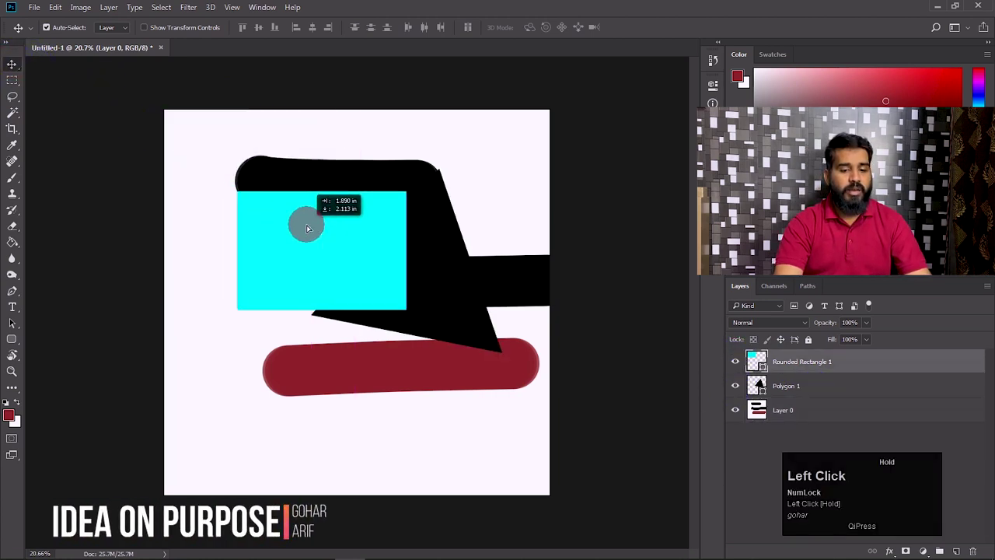
pyautogui.press('Delete')
pyautogui.hotkey('ctrl', 'z')
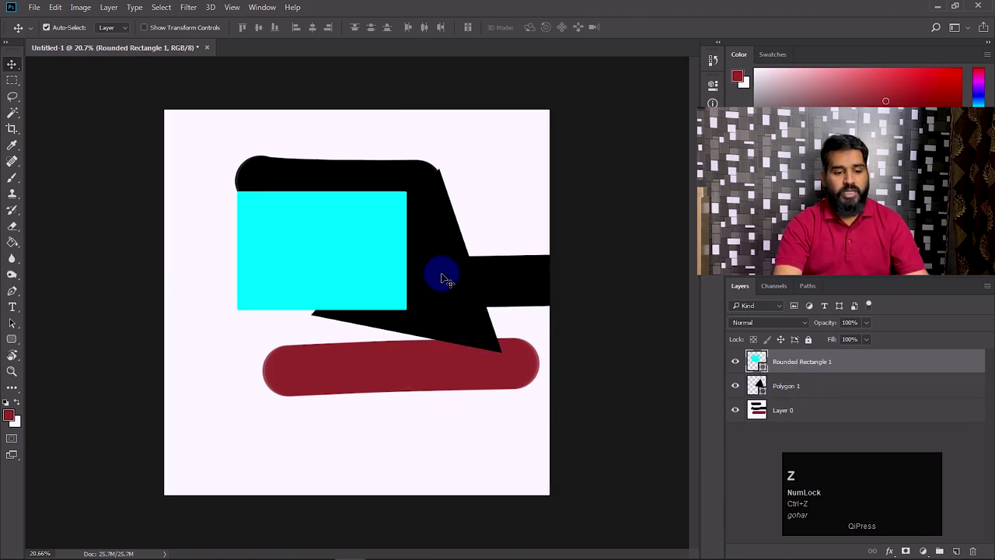
pyautogui.moveTo(378, 270); pyautogui.dragTo(516, 467)
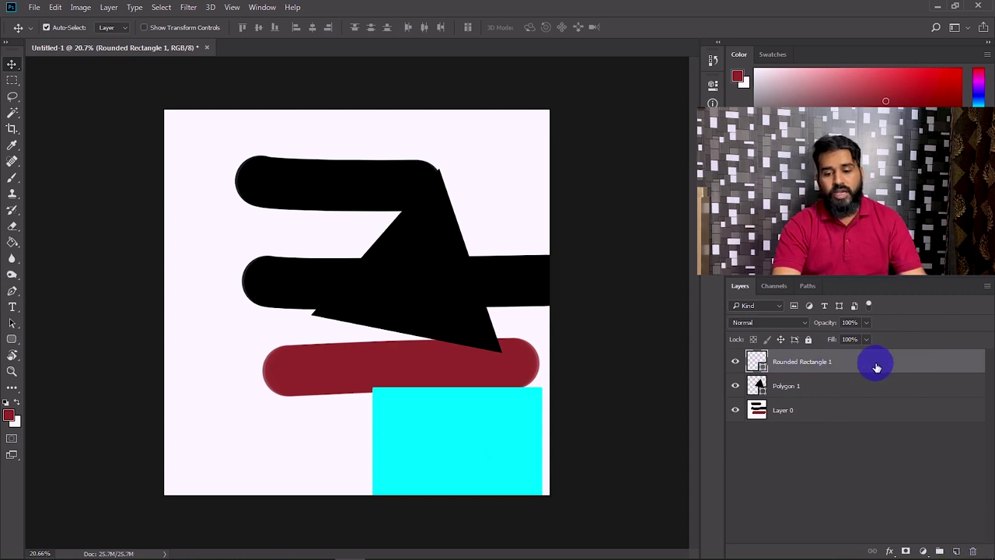
pyautogui.moveTo(467, 418); pyautogui.dragTo(452, 357)
# Delete the Rounded Rectangle 1 and Polygon 1 layers.
pyautogui.moveTo(871, 371); pyautogui.dragTo(975, 555)
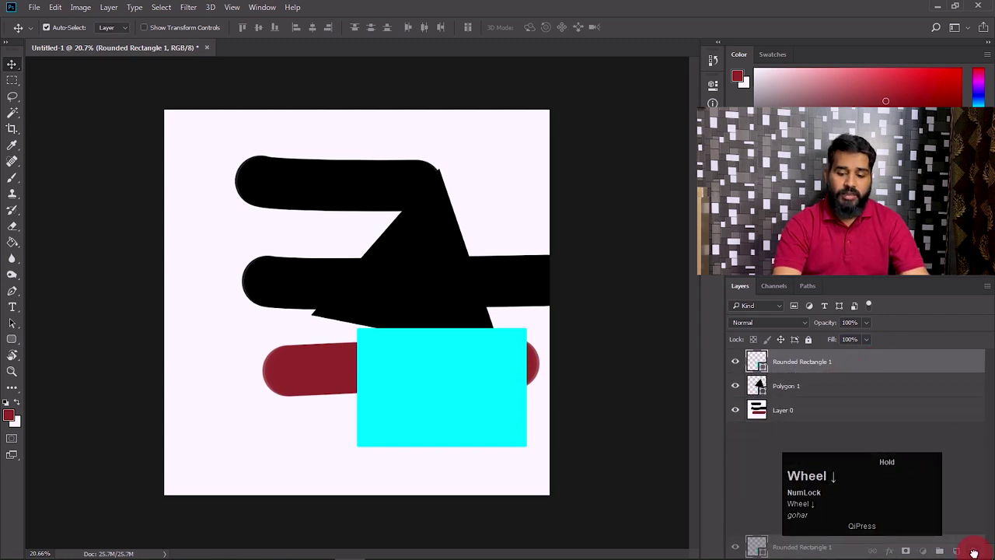
pyautogui.moveTo(974, 553); pyautogui.dragTo(974, 554)
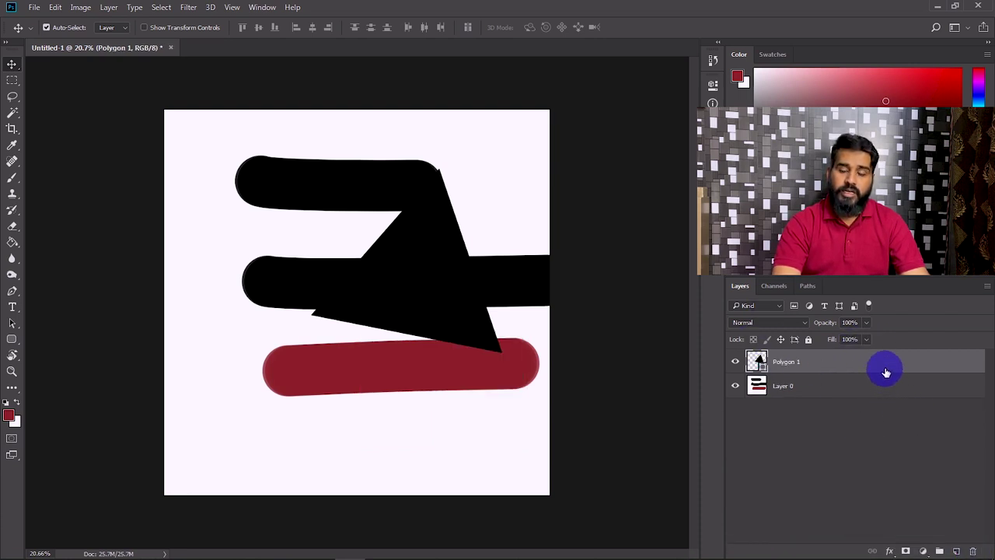
pyautogui.moveTo(886, 367); pyautogui.dragTo(974, 552)
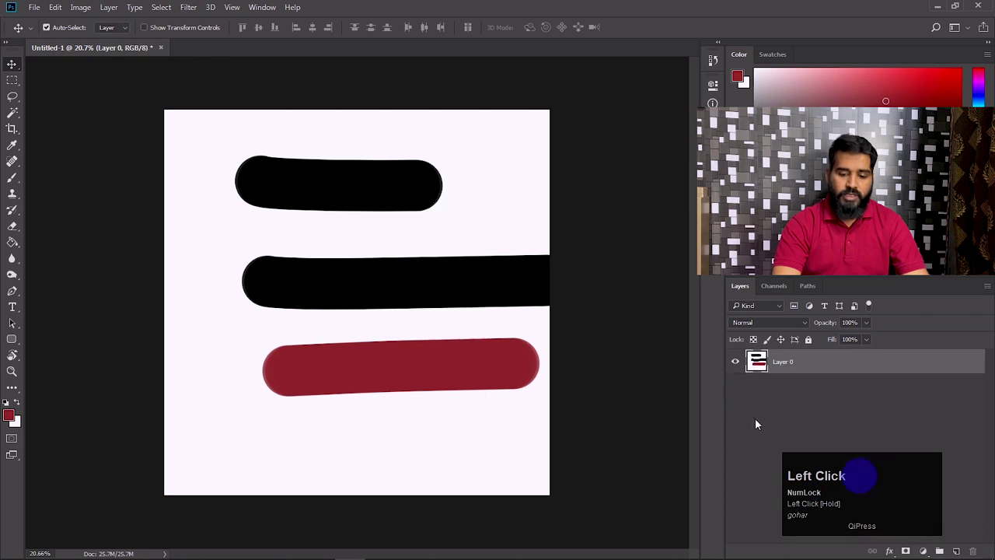
# Replace Layer 0 with a new layer and fill it with the dark red foreground color.
pyautogui.moveTo(796, 348); pyautogui.dragTo(960, 557)
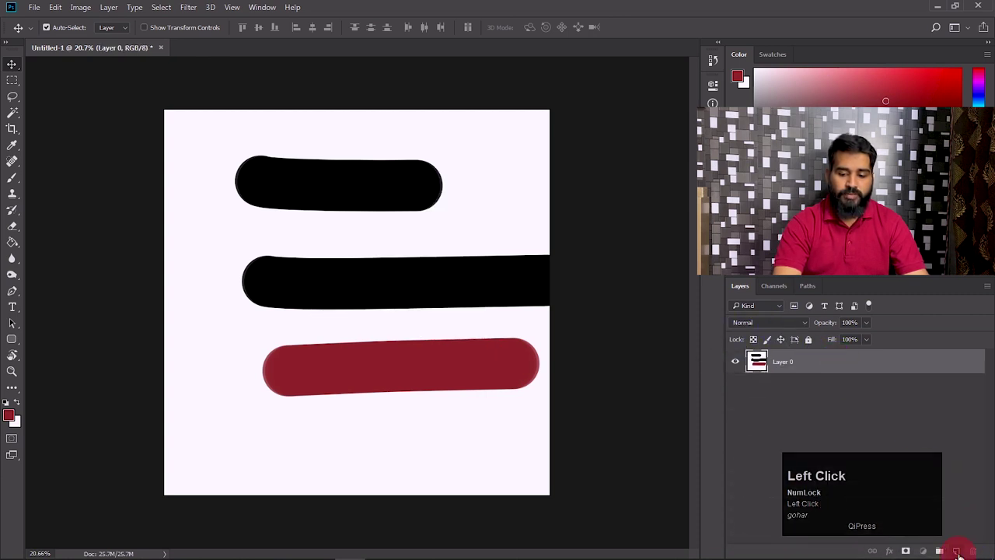
pyautogui.click(958, 554)
pyautogui.moveTo(780, 391); pyautogui.dragTo(975, 554)
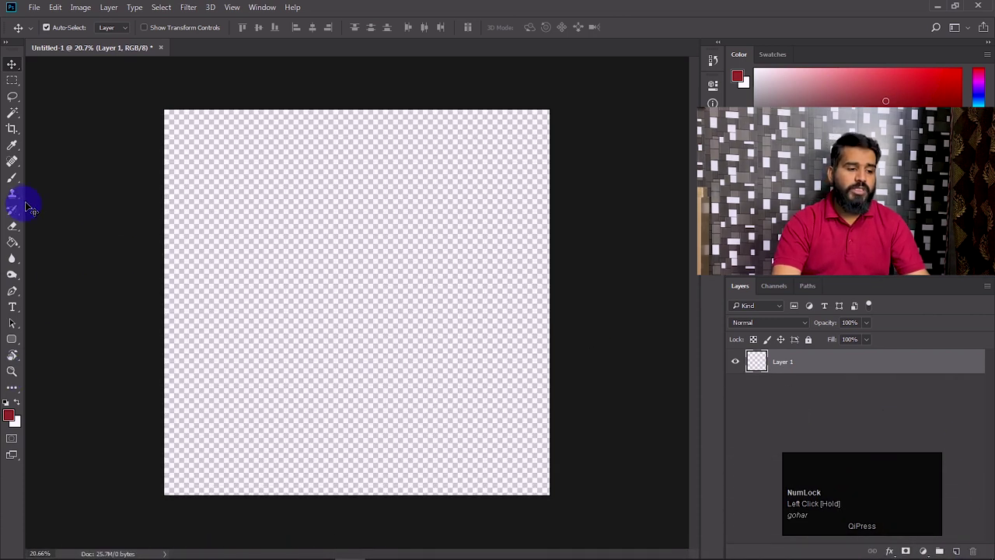
pyautogui.click(12, 242)
pyautogui.click(218, 230)
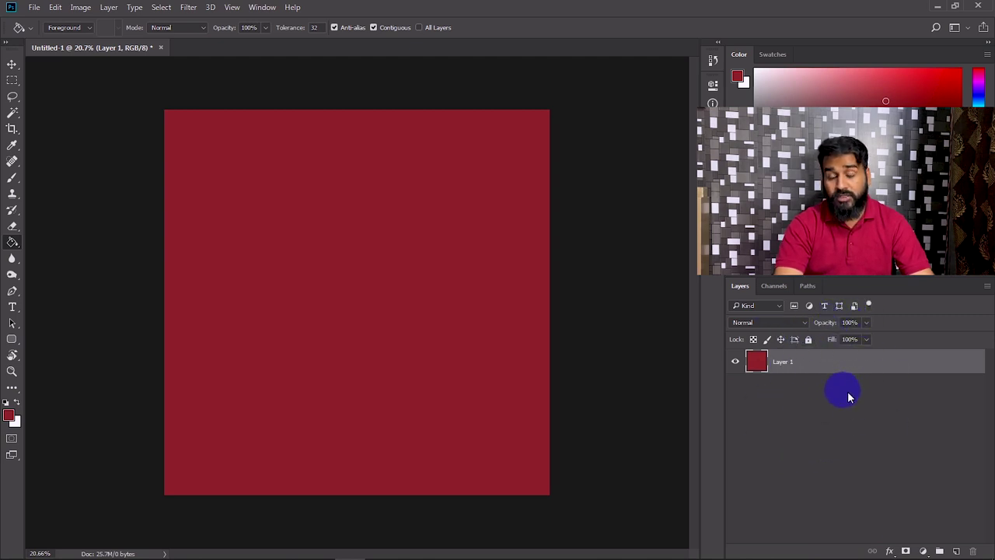
# Inspect the Opacity and Fill sliders of Layer 1.
pyautogui.click(868, 323)
pyautogui.click(869, 324)
pyautogui.click(867, 340)
pyautogui.click(867, 341)
pyautogui.moveTo(868, 356); pyautogui.dragTo(906, 366)
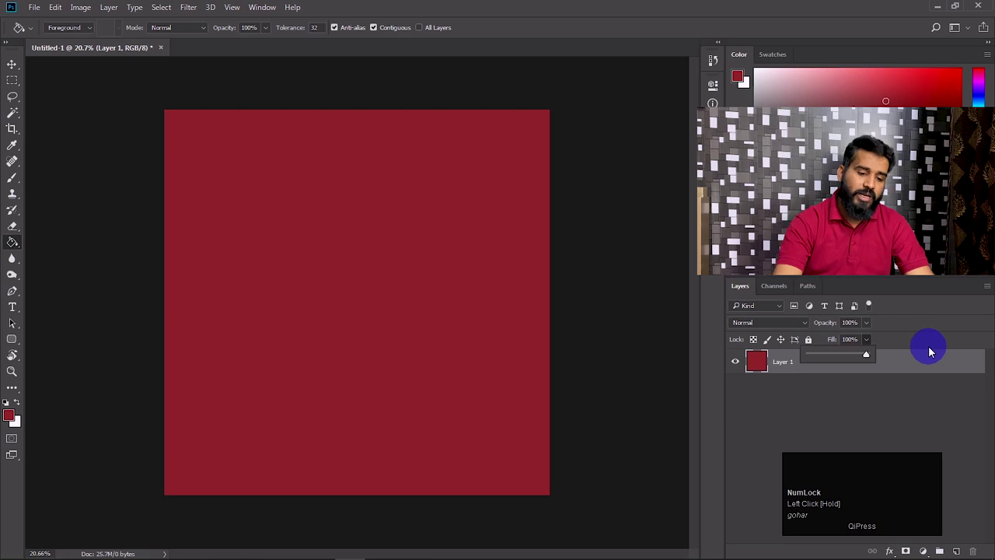
# Try adding an empty layer group with no layer selected, and undo it.
pyautogui.click(969, 550)
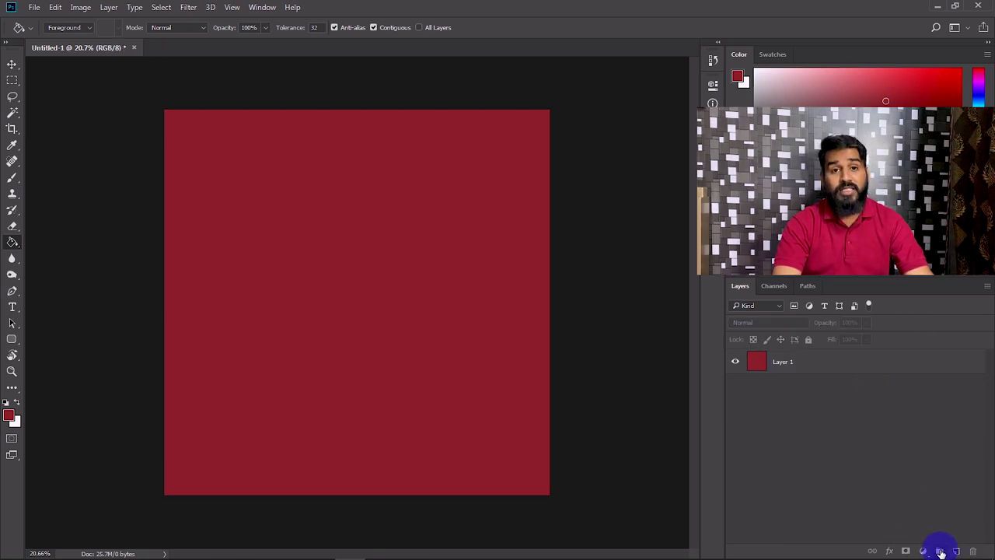
pyautogui.click(941, 552)
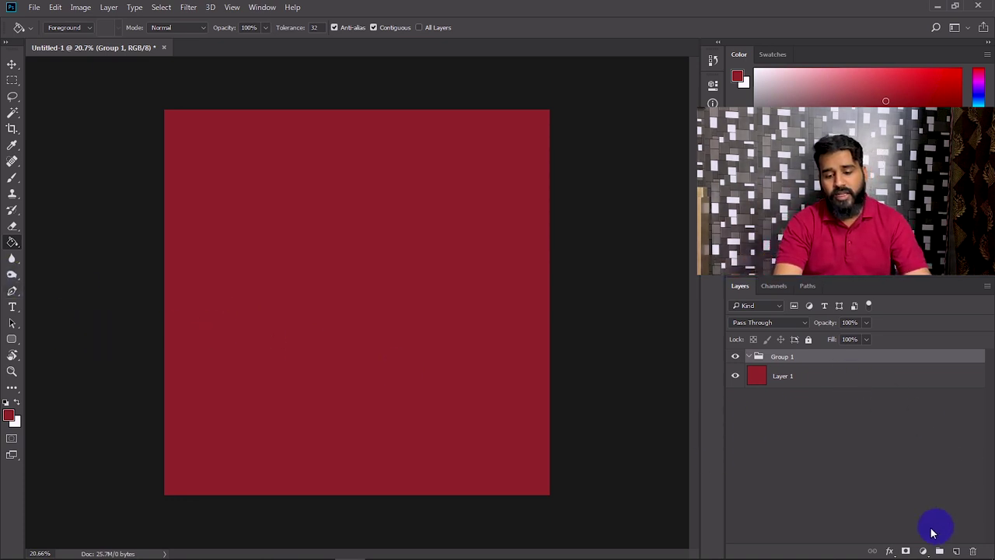
pyautogui.hotkey('ctrl', 'z')
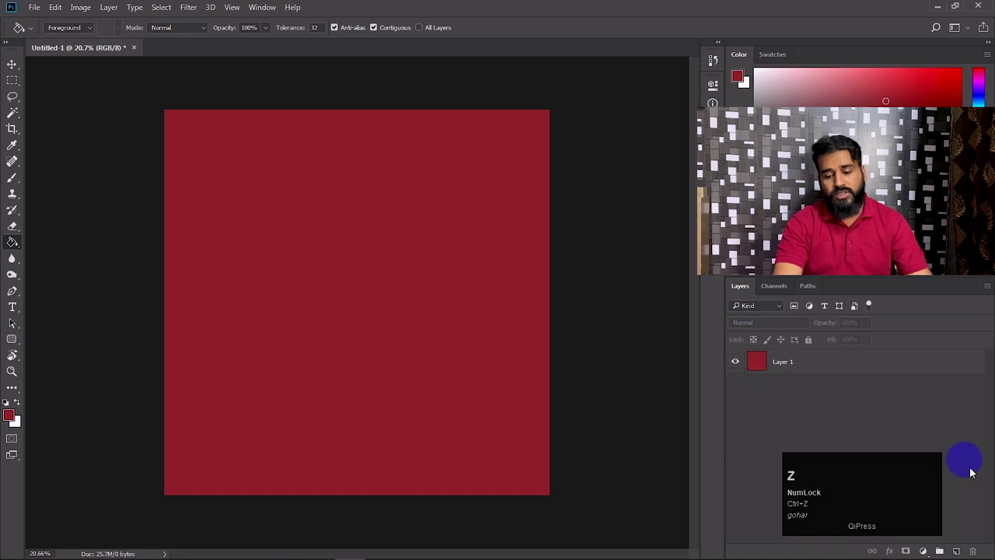
# Add three new empty layers above Layer 1.
pyautogui.click(958, 550)
pyautogui.click(957, 551)
pyautogui.click(958, 550)
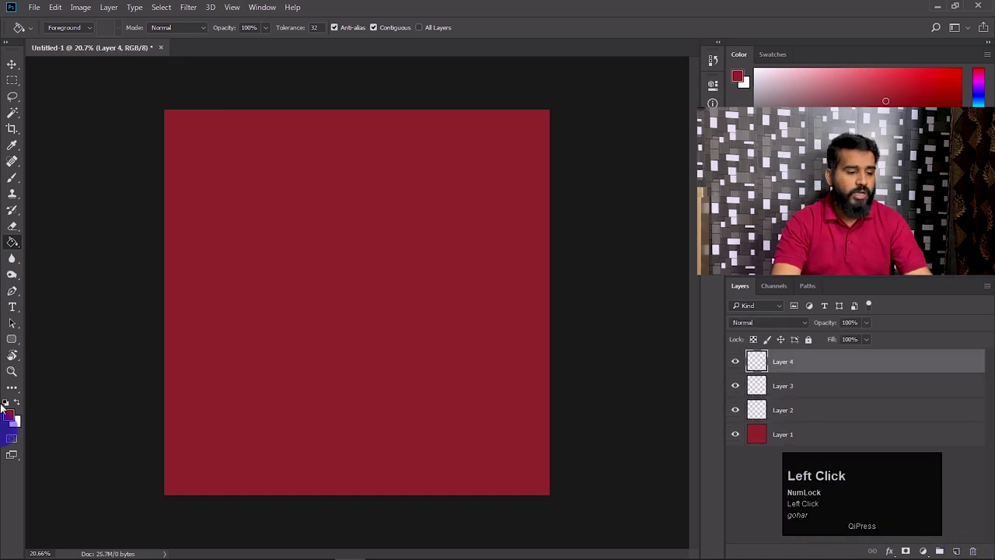
# Draw a black square, circle and triangle on the new layers, and move the triangle fully inside the canvas below the square.
pyautogui.click(11, 339)
pyautogui.moveTo(196, 132); pyautogui.dragTo(258, 184)
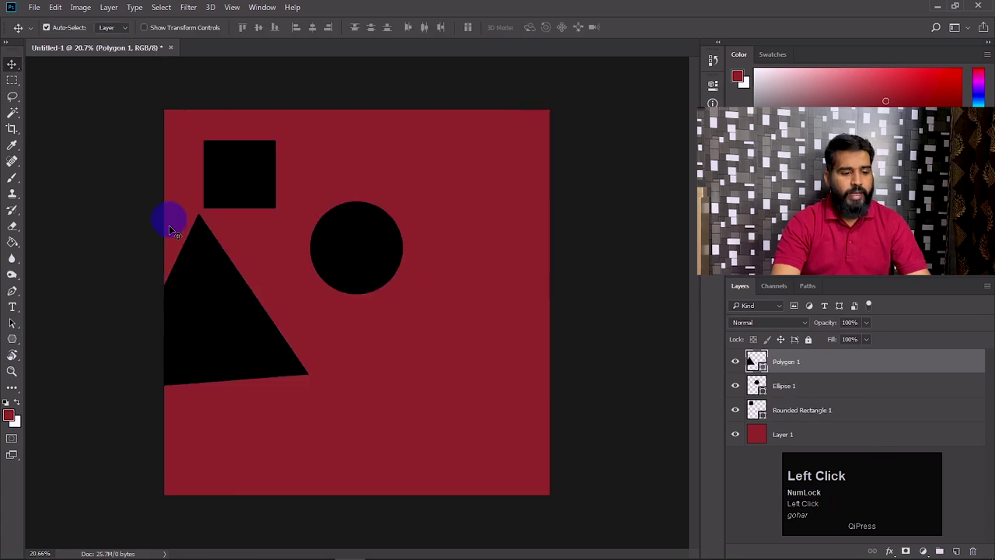
pyautogui.moveTo(227, 302); pyautogui.dragTo(293, 368)
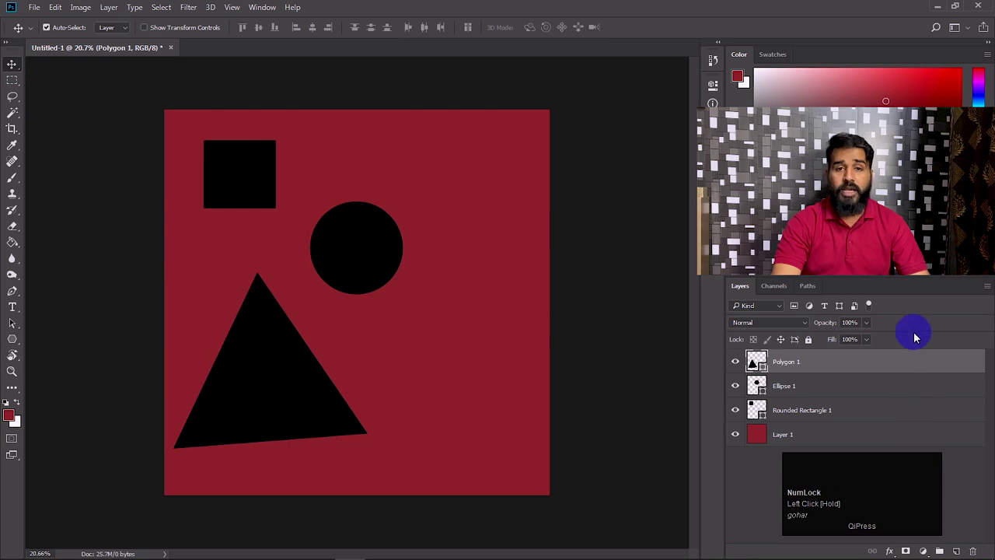
# Select the Rounded Rectangle 1, Ellipse 1 and Polygon 1 layers and put them into one group.
pyautogui.click(890, 417)
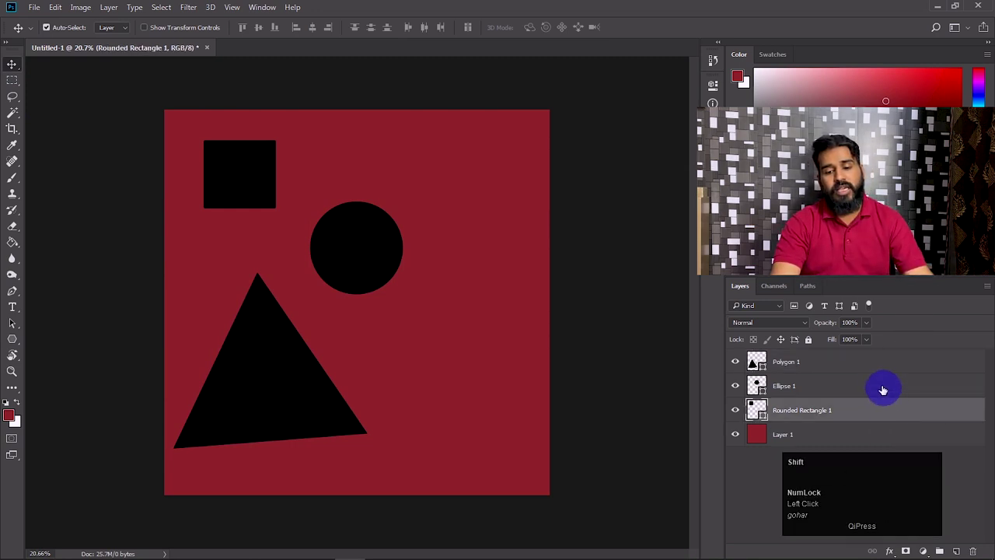
pyautogui.keyDown('shift'); pyautogui.click(881, 363); pyautogui.keyUp('shift')
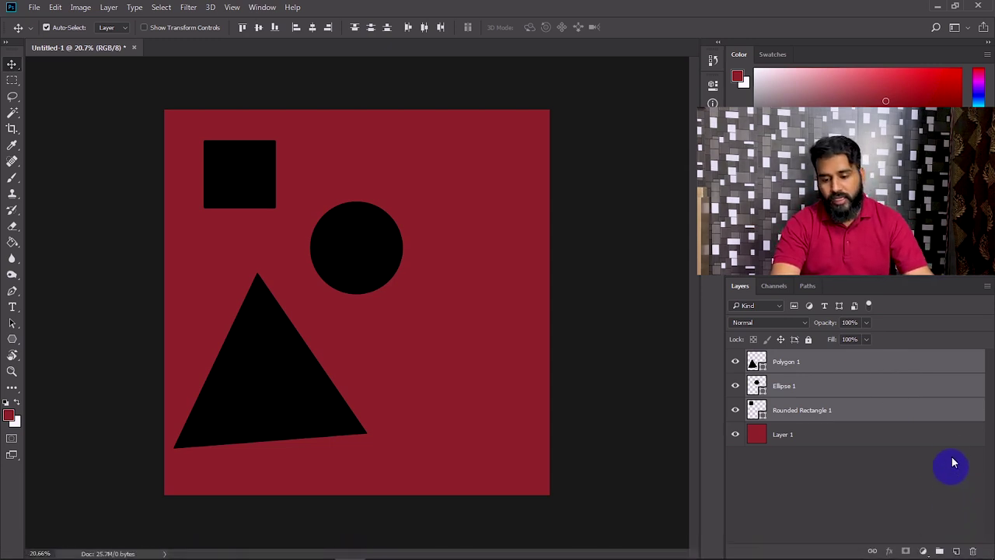
pyautogui.moveTo(912, 363); pyautogui.dragTo(940, 552)
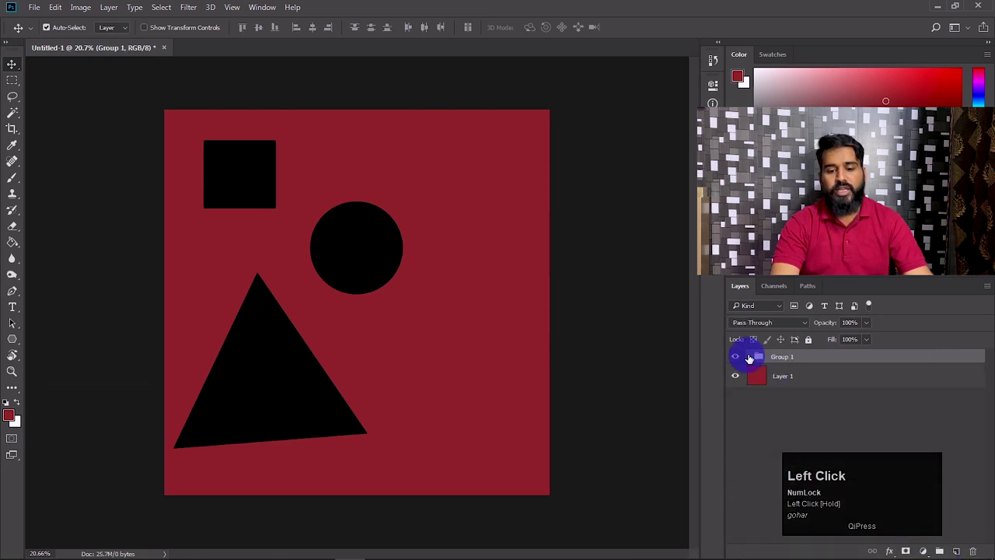
# Expand Group 1, hide and show the whole group twice, and collapse it.
pyautogui.click(750, 357)
pyautogui.click(735, 356)
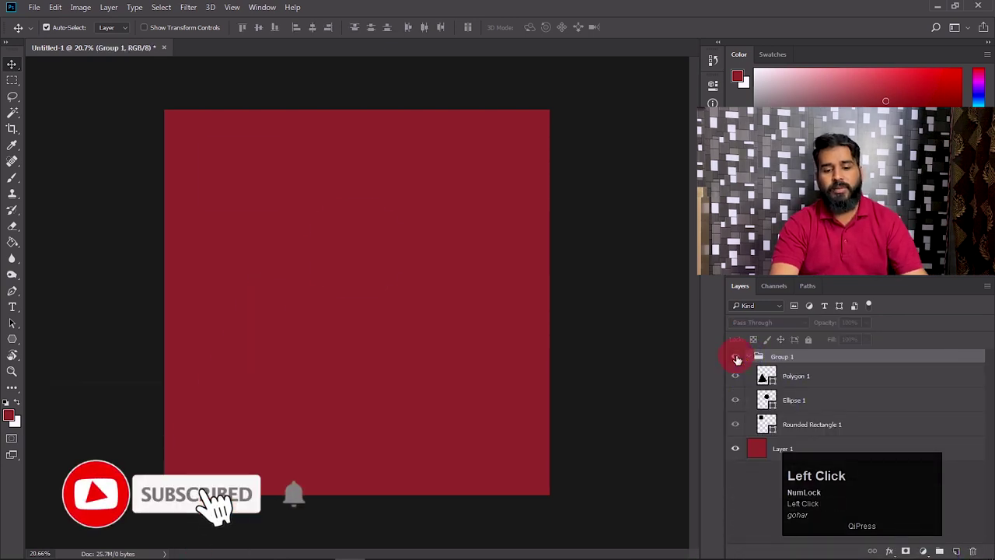
pyautogui.click(736, 356)
pyautogui.click(736, 356)
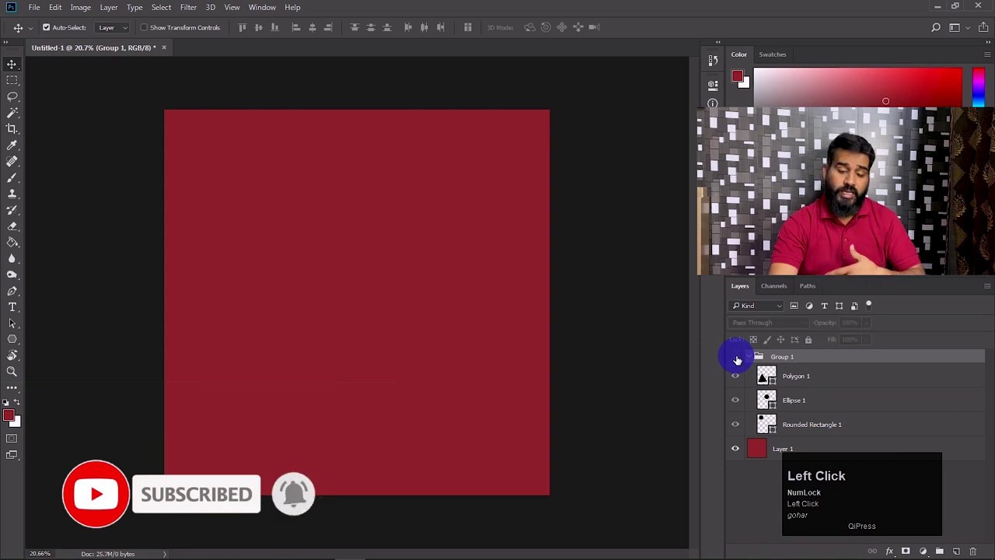
pyautogui.click(736, 357)
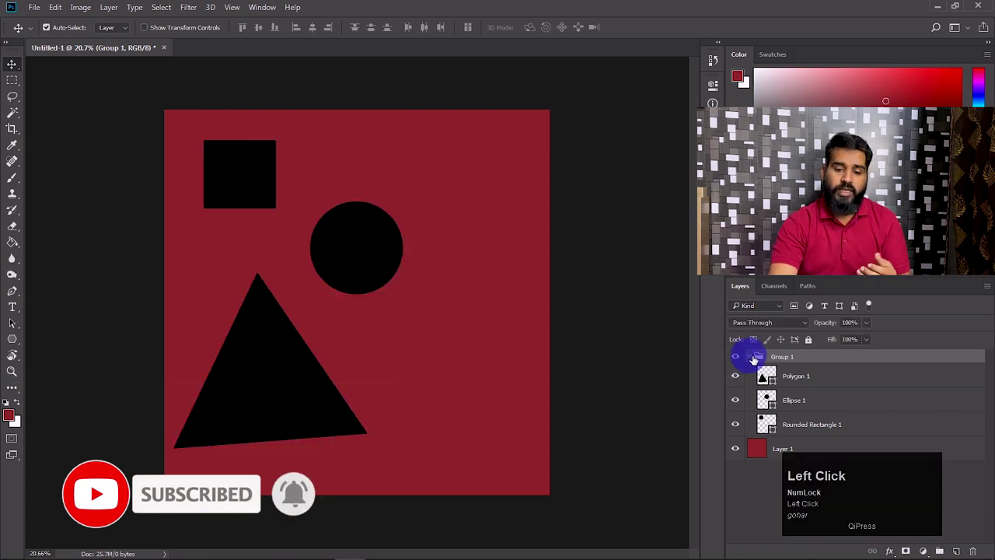
pyautogui.click(750, 357)
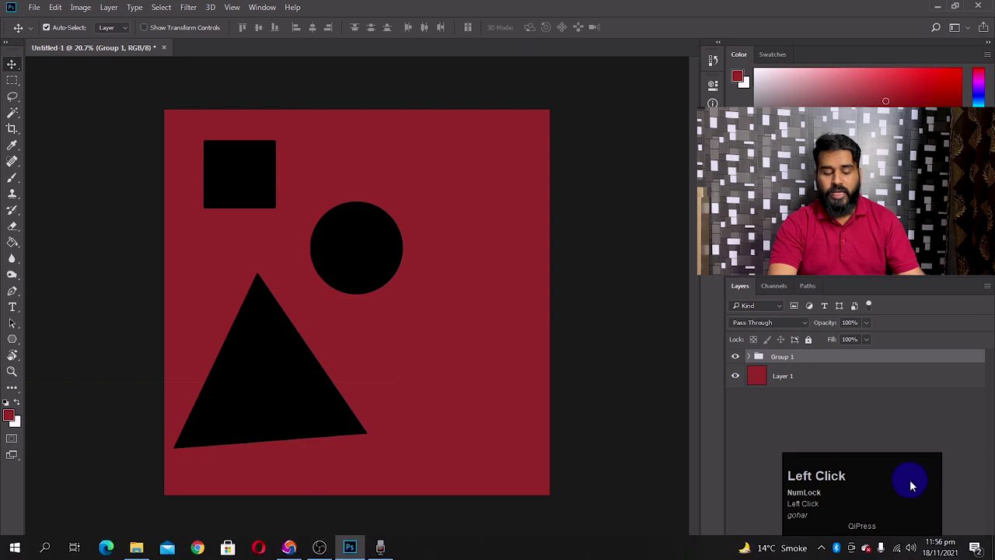
# Undo the grouping, try grouping the three selected shape layers again, and undo that as well.
pyautogui.hotkey('ctrl', 'z')
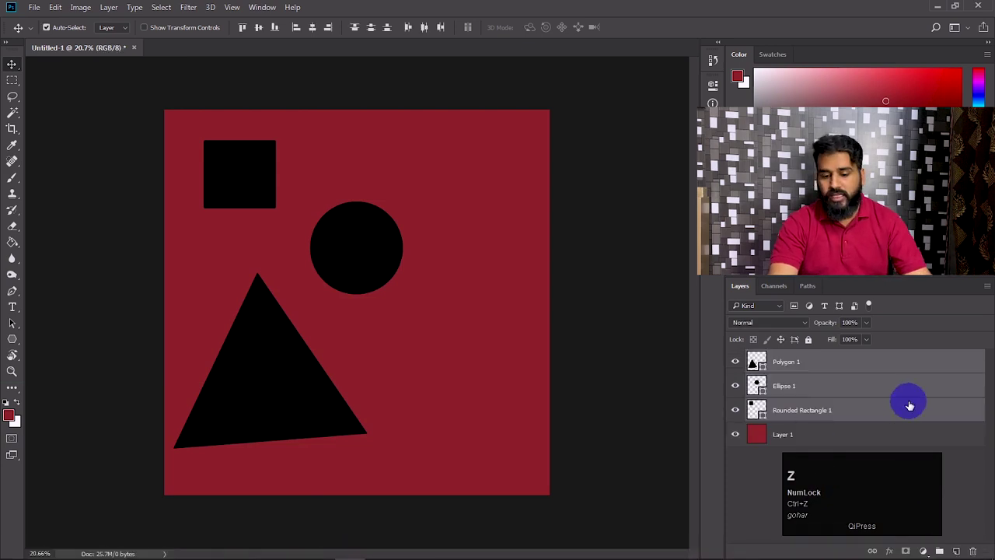
pyautogui.rightClick(900, 371)
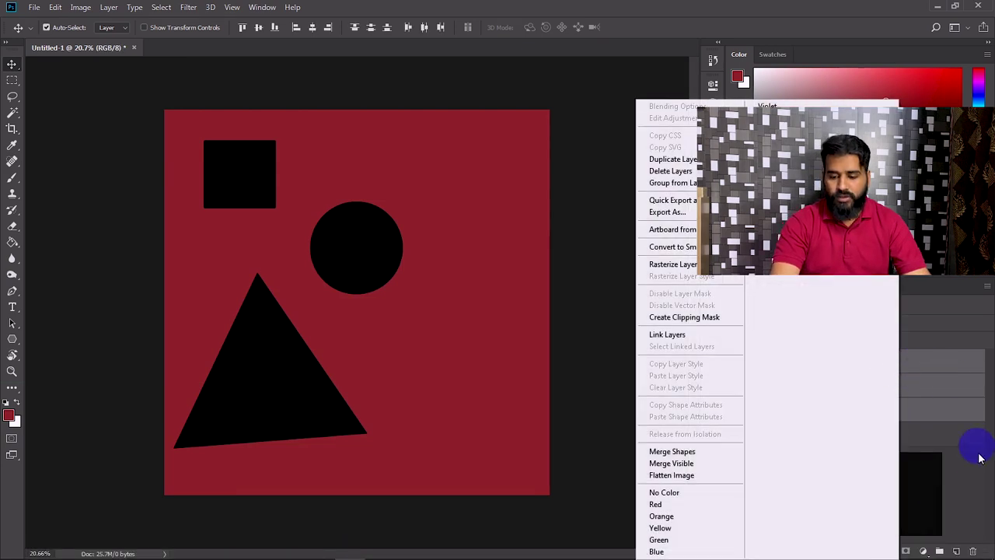
pyautogui.click(979, 515)
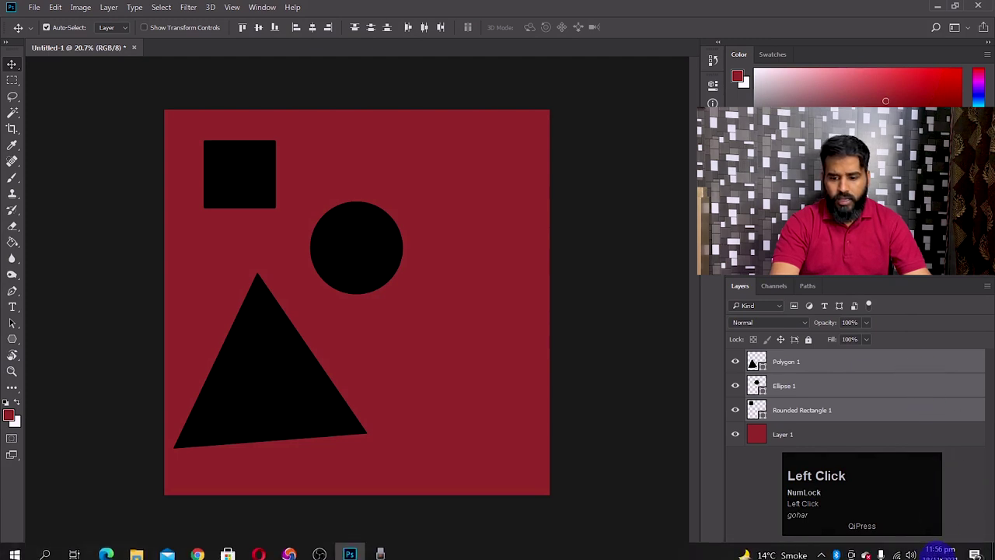
pyautogui.click(940, 552)
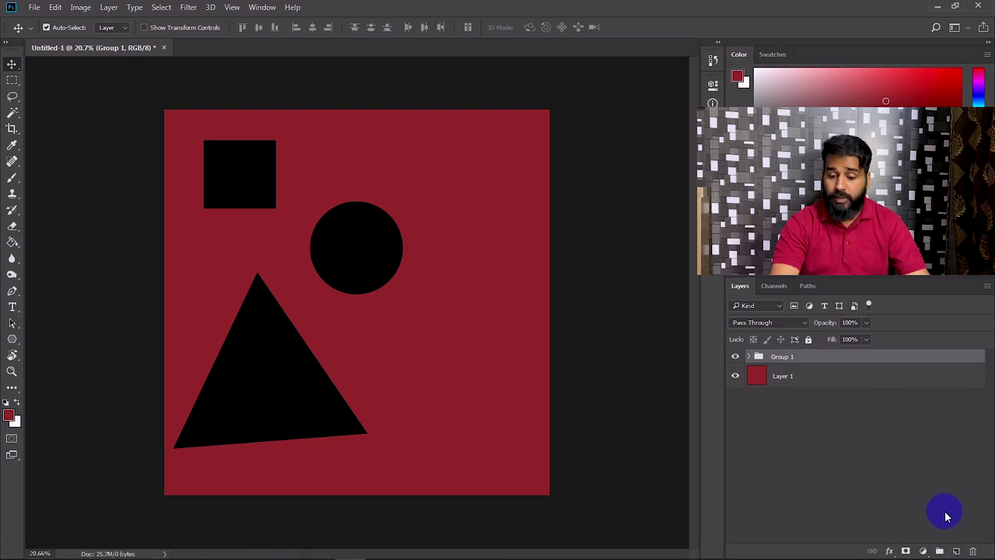
pyautogui.hotkey('ctrl', 'z')
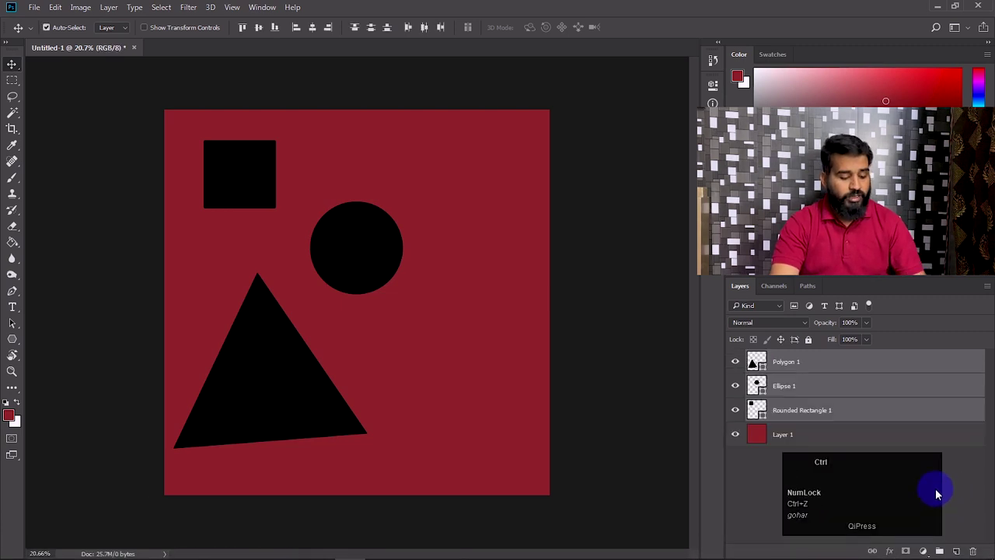
# Group the three selected shape layers, rename the group to shape, and check its contents.
pyautogui.hotkey('ctrl', 'g')
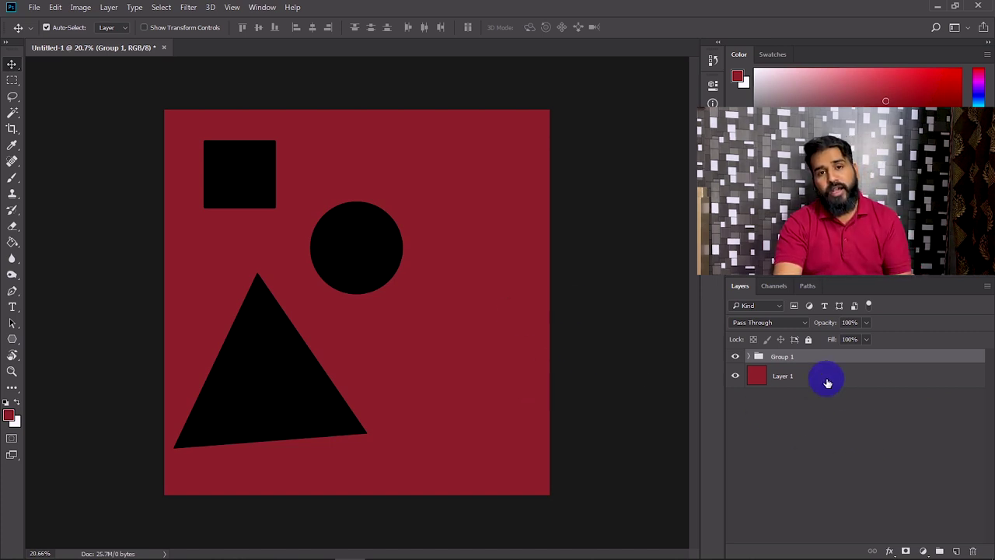
pyautogui.click(787, 358)
pyautogui.doubleClick(784, 356)
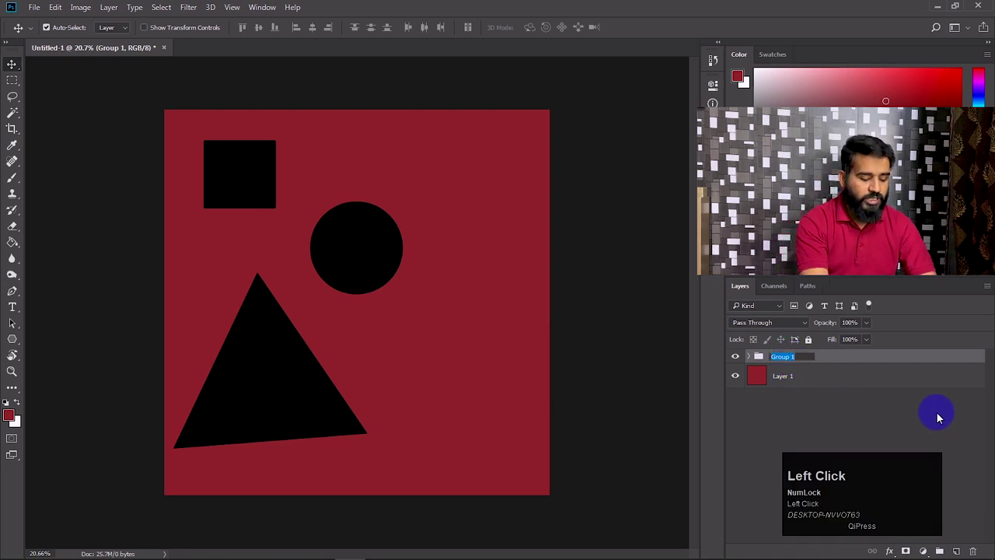
pyautogui.write('shape')
pyautogui.press('Return')
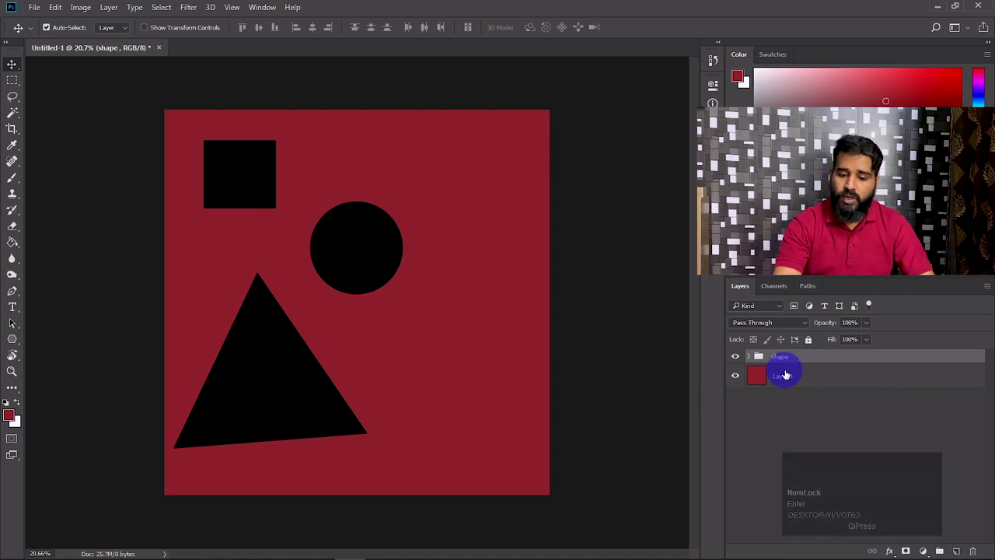
pyautogui.click(749, 358)
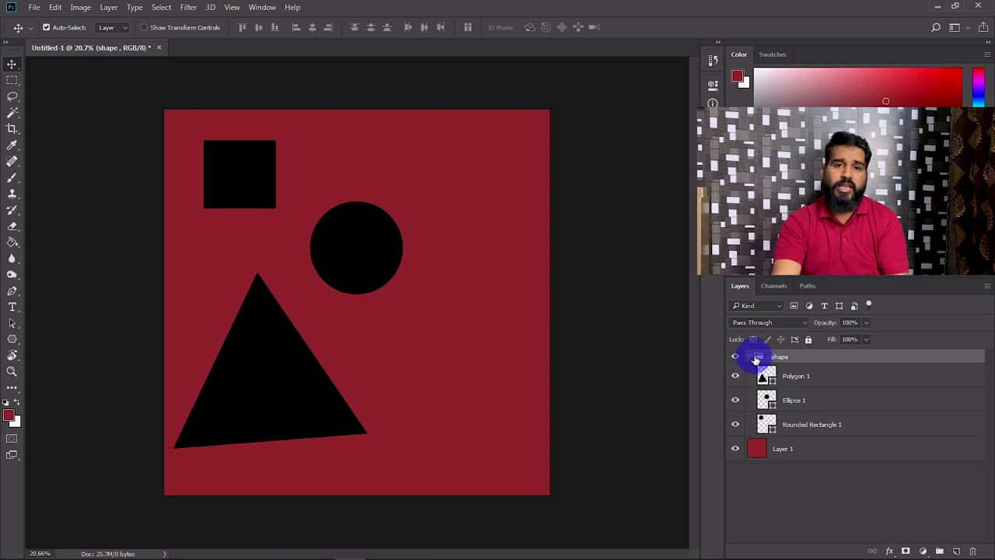
pyautogui.click(752, 357)
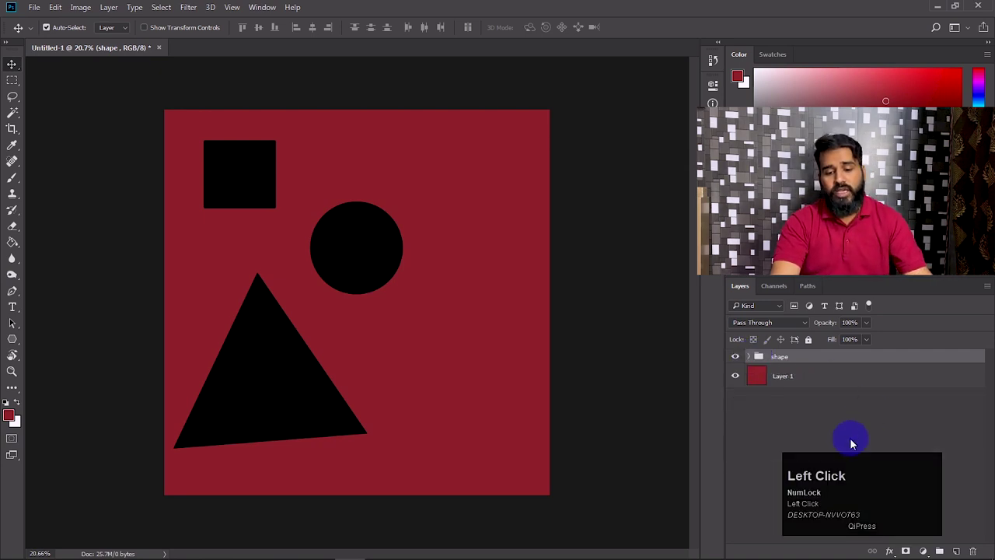
# Delete the shape group, undo the deletion once and redo it so that only Layer 1 is kept.
pyautogui.moveTo(878, 363); pyautogui.dragTo(972, 503)
pyautogui.moveTo(895, 393); pyautogui.dragTo(972, 550)
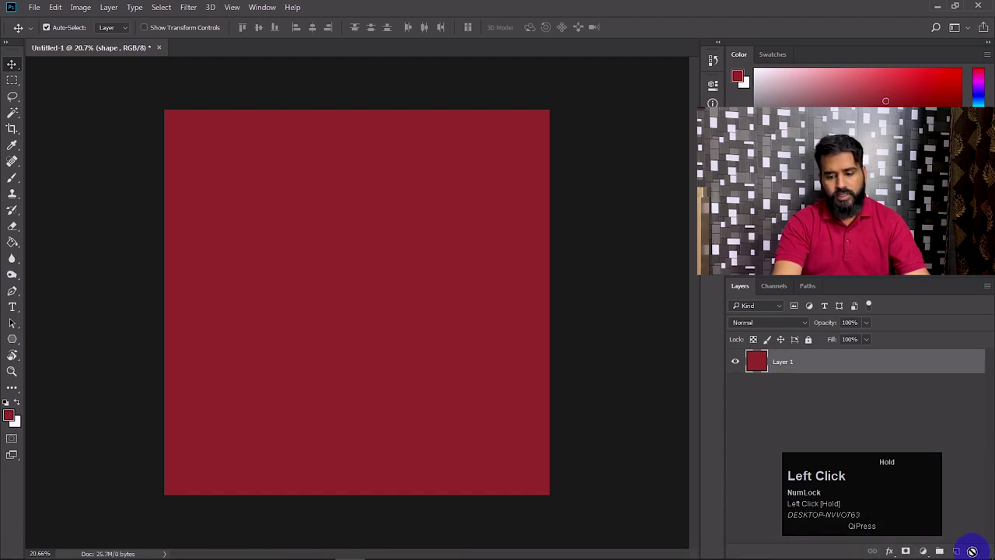
pyautogui.click(822, 428)
pyautogui.hotkey('ctrl', 'z')
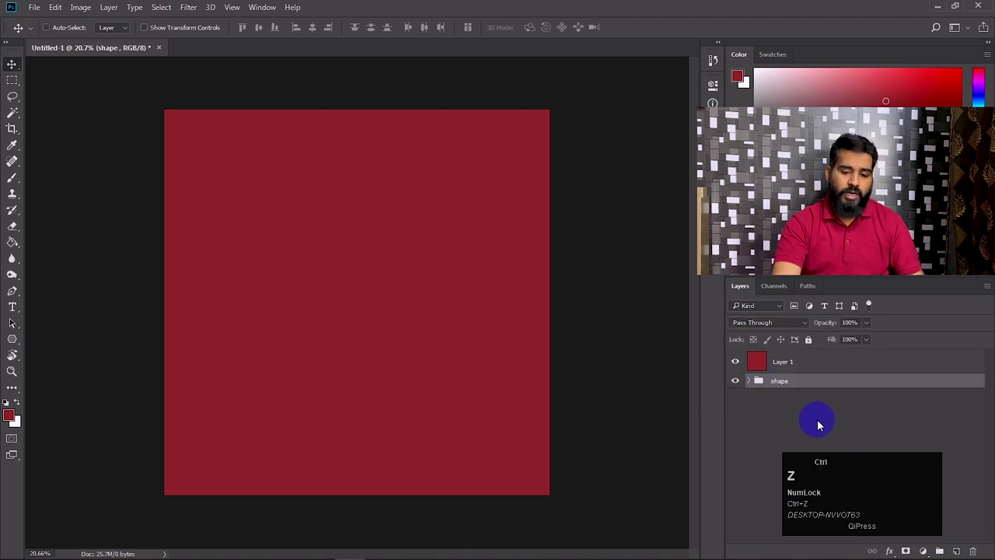
pyautogui.hotkey('ctrl', 'z')
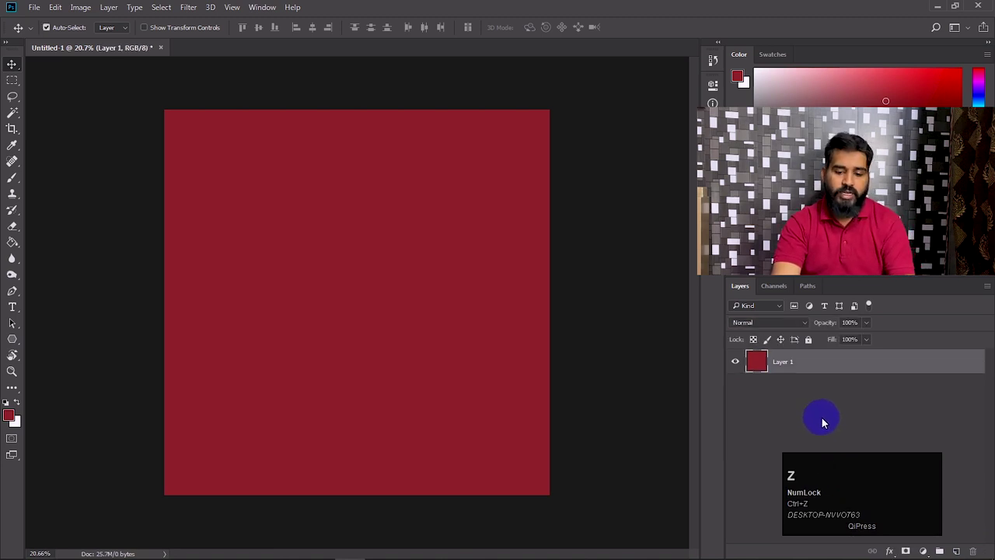
# Look through the available adjustment layer types and layer effects for Layer 1 without applying any.
pyautogui.click(924, 551)
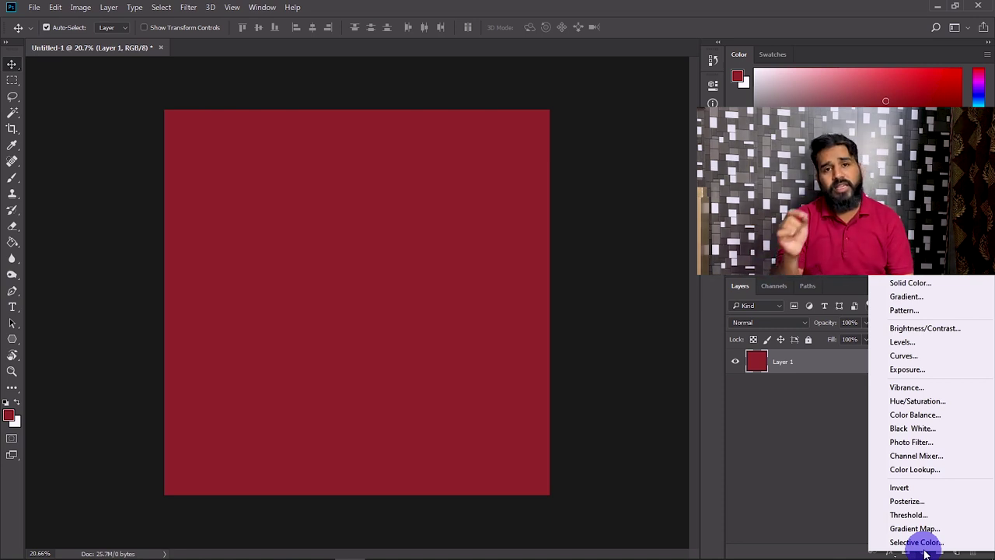
pyautogui.click(811, 498)
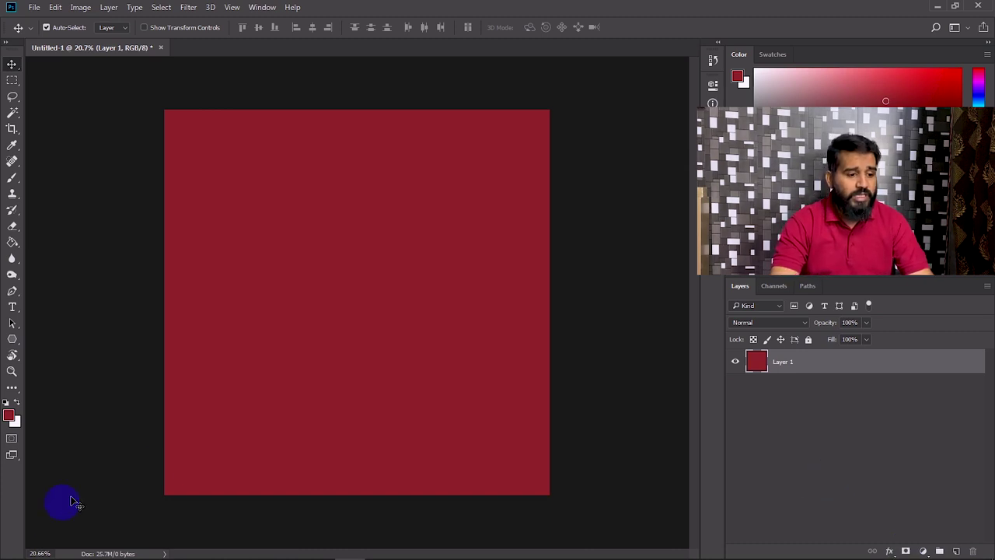
pyautogui.click(890, 552)
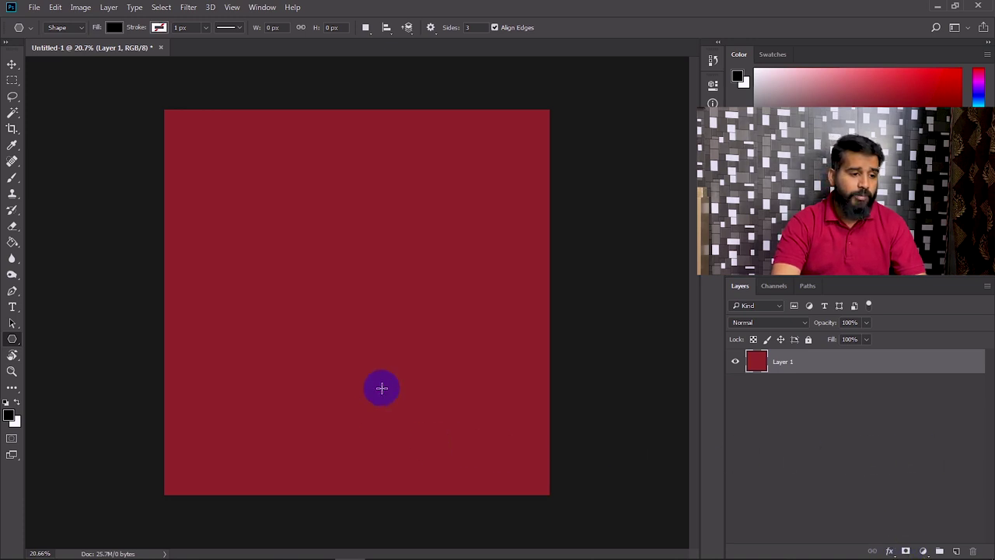
# Draw a black three-sided polygon near the middle of the canvas on its own shape layer and deselect the layers.
pyautogui.moveTo(279, 264); pyautogui.dragTo(361, 289)
pyautogui.click(16, 67)
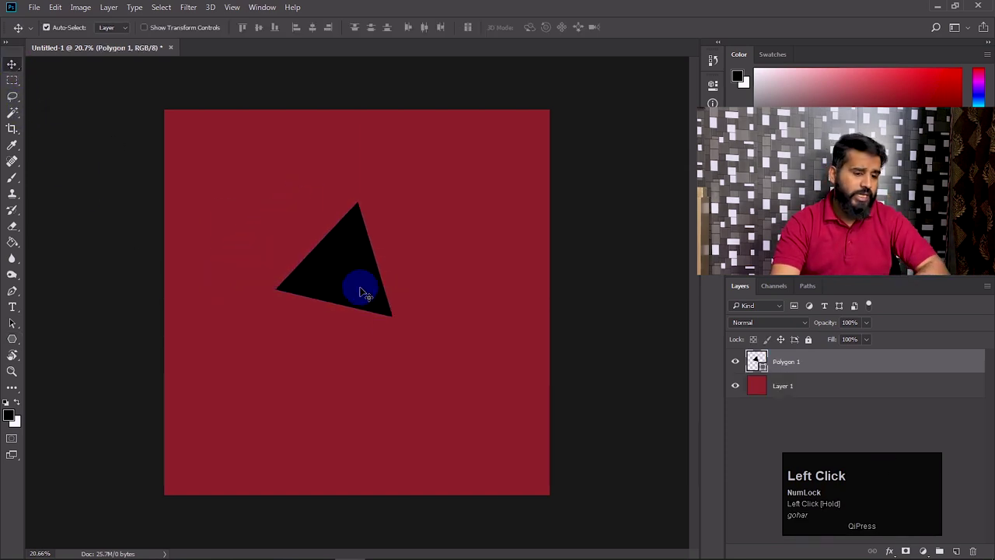
pyautogui.click(905, 434)
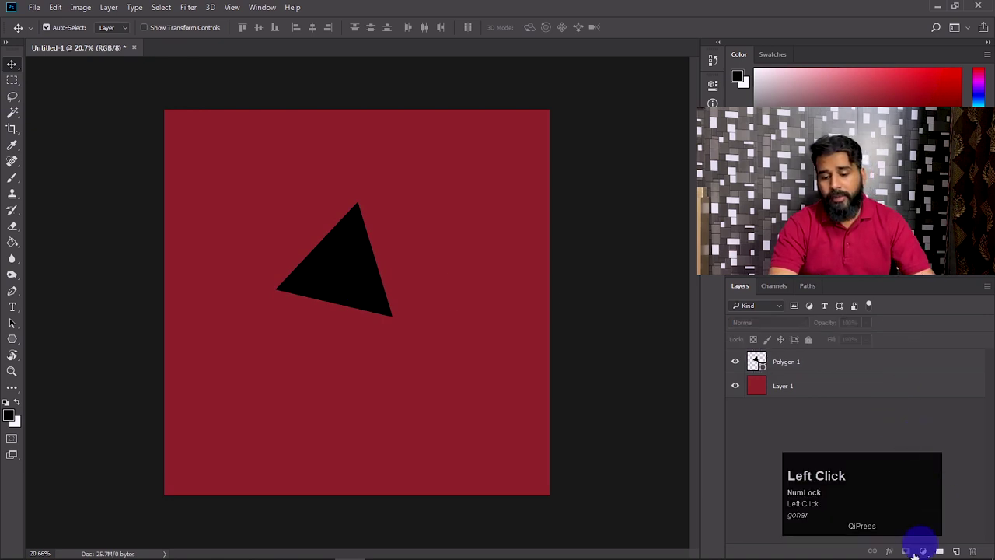
# Add a Color Overlay effect in bright green to Layer 1.
pyautogui.click(875, 364)
pyautogui.click(893, 387)
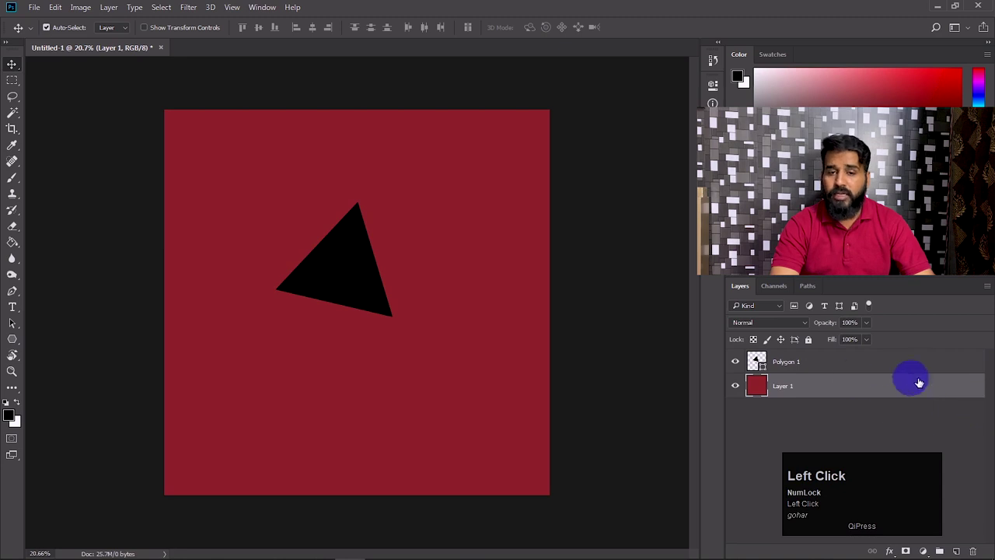
pyautogui.doubleClick(849, 386)
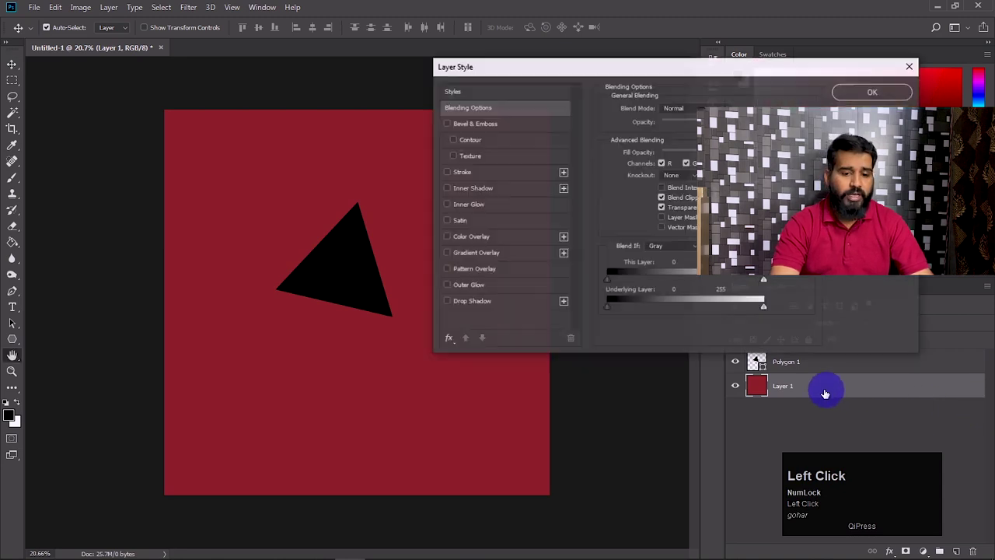
pyautogui.click(461, 239)
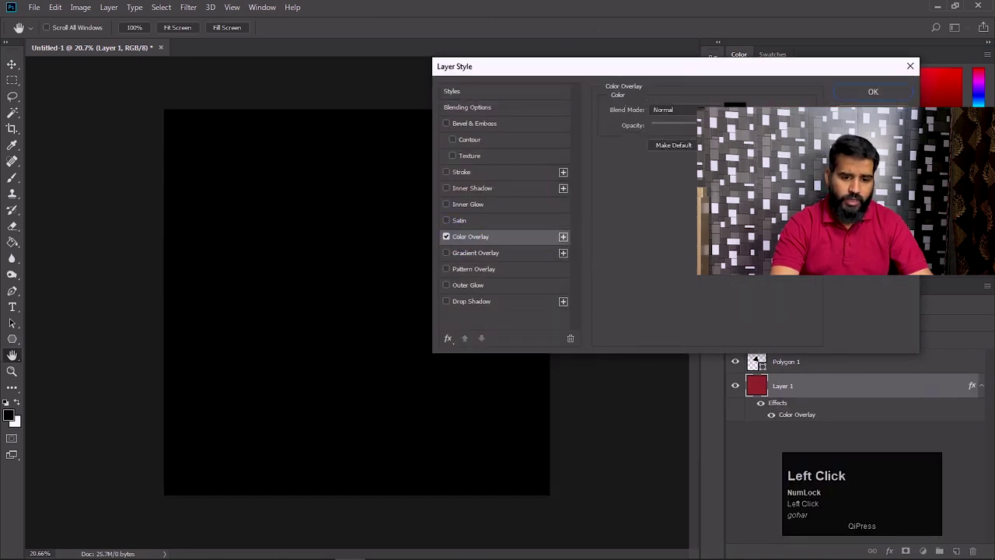
pyautogui.click(735, 105)
pyautogui.moveTo(594, 215); pyautogui.dragTo(705, 137)
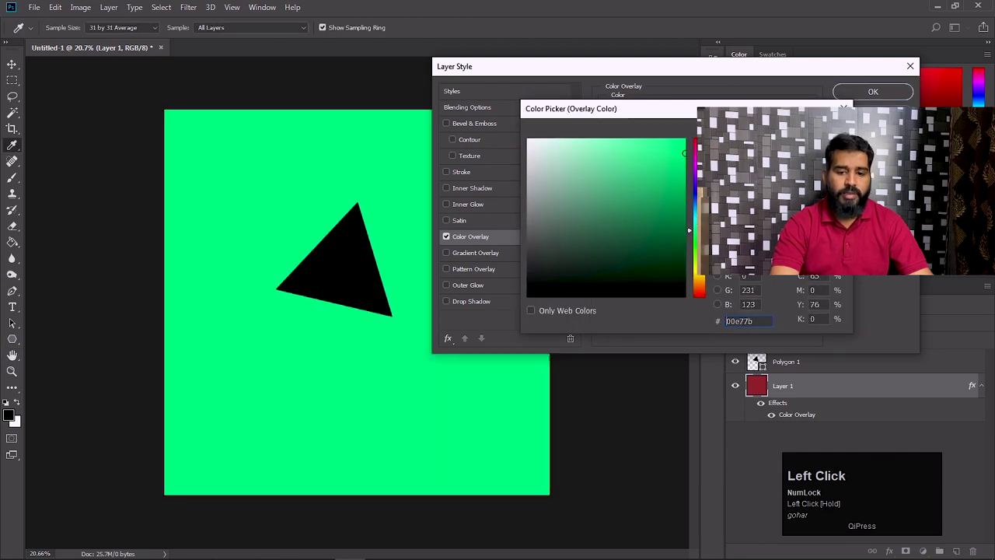
pyautogui.click(817, 127)
pyautogui.click(863, 92)
pyautogui.click(790, 412)
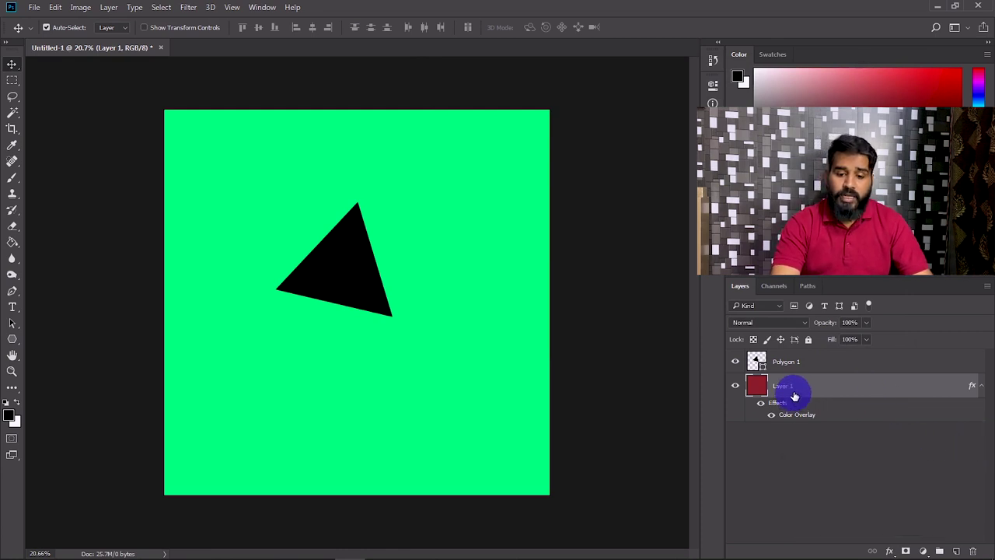
# Select the Polygon 1 layer, view its Drop Shadow effect settings and close them without applying.
pyautogui.click(805, 361)
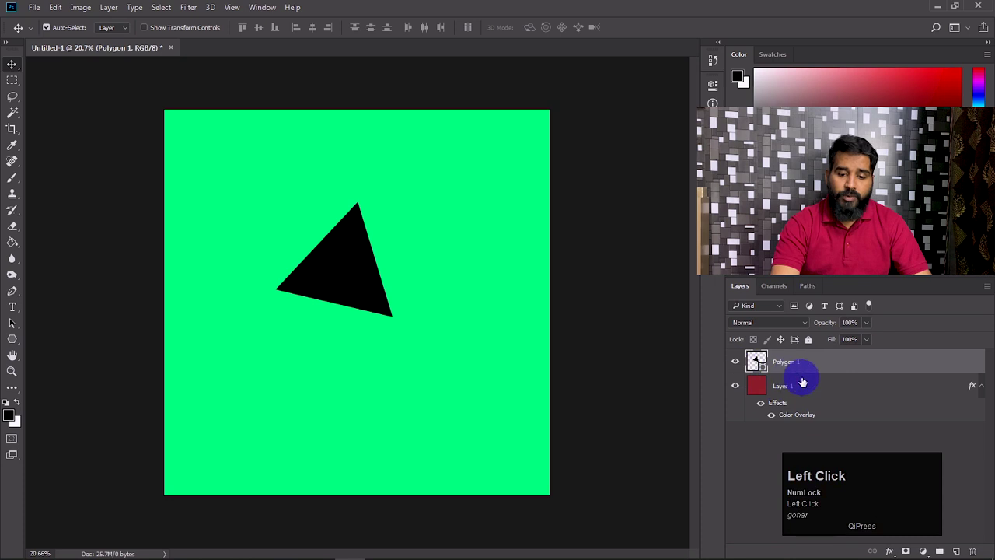
pyautogui.click(891, 552)
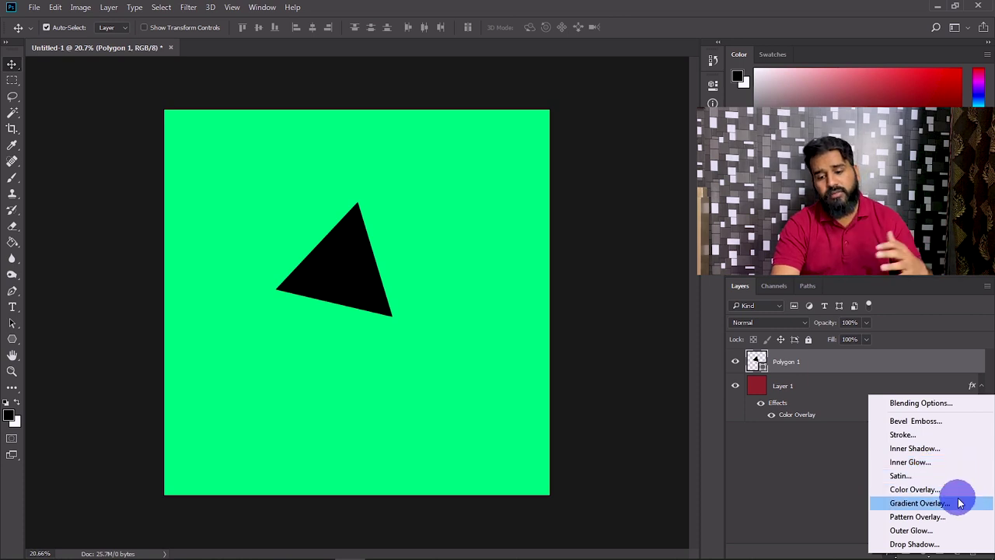
pyautogui.click(956, 543)
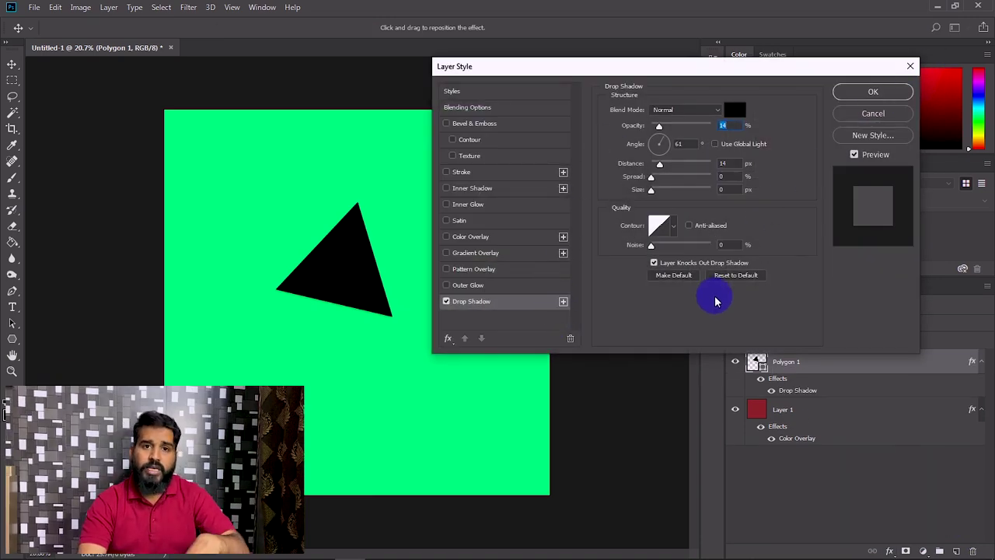
pyautogui.click(910, 70)
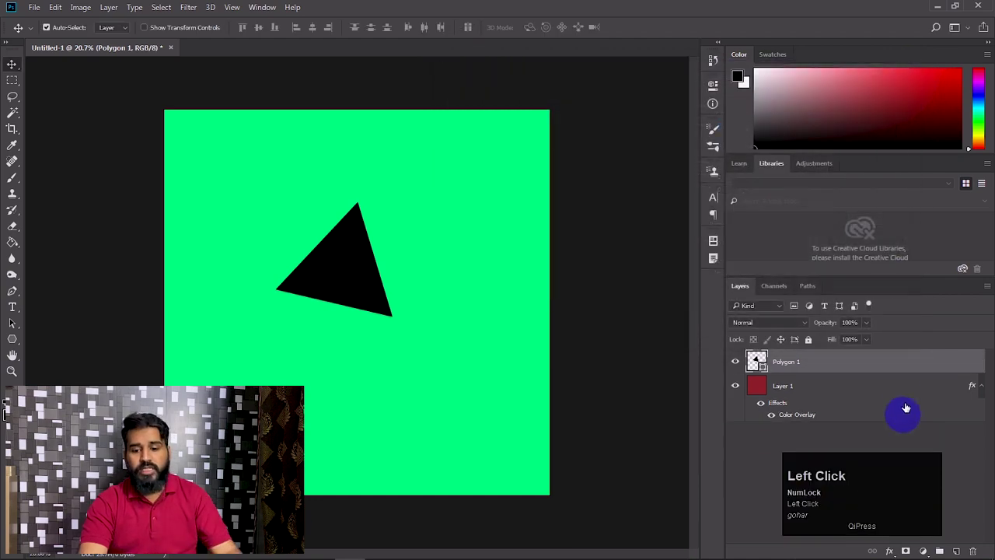
# Try a drop shadow on Polygon 1 with 46% opacity, 26° angle, 245 px distance, 21% spread and 65 px size, and cancel it.
pyautogui.click(920, 363)
pyautogui.press('space')
pyautogui.doubleClick(920, 363)
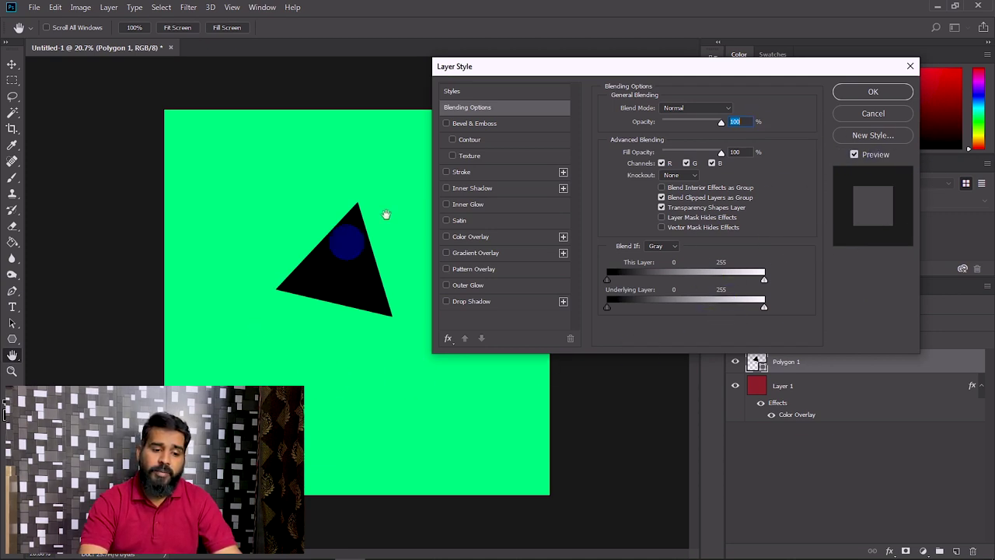
pyautogui.moveTo(534, 67); pyautogui.dragTo(578, 67)
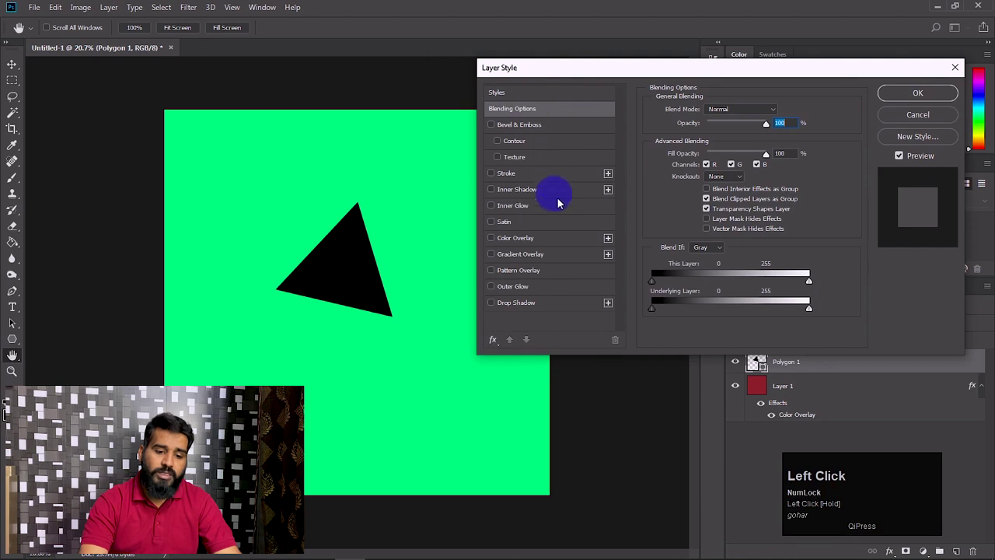
pyautogui.click(521, 308)
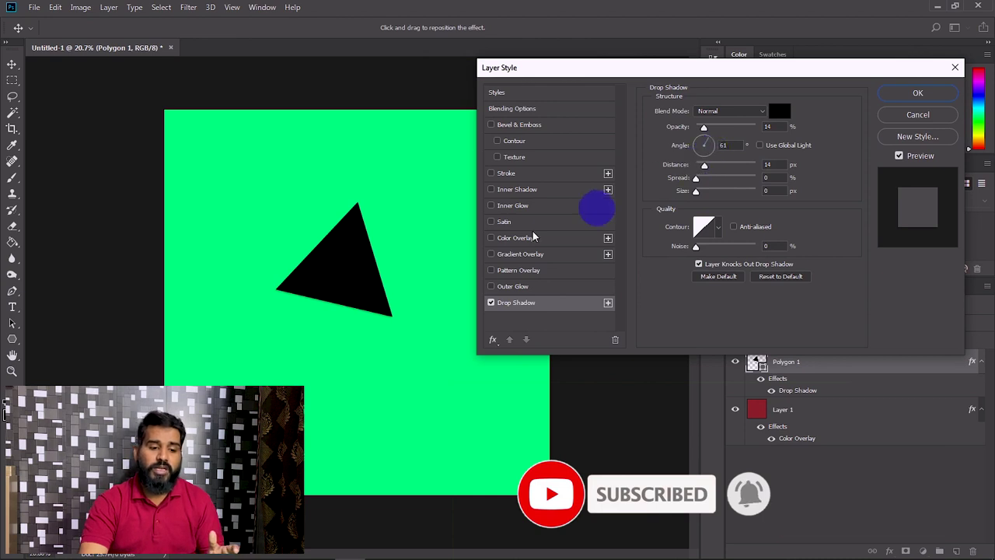
pyautogui.moveTo(372, 281); pyautogui.dragTo(348, 288)
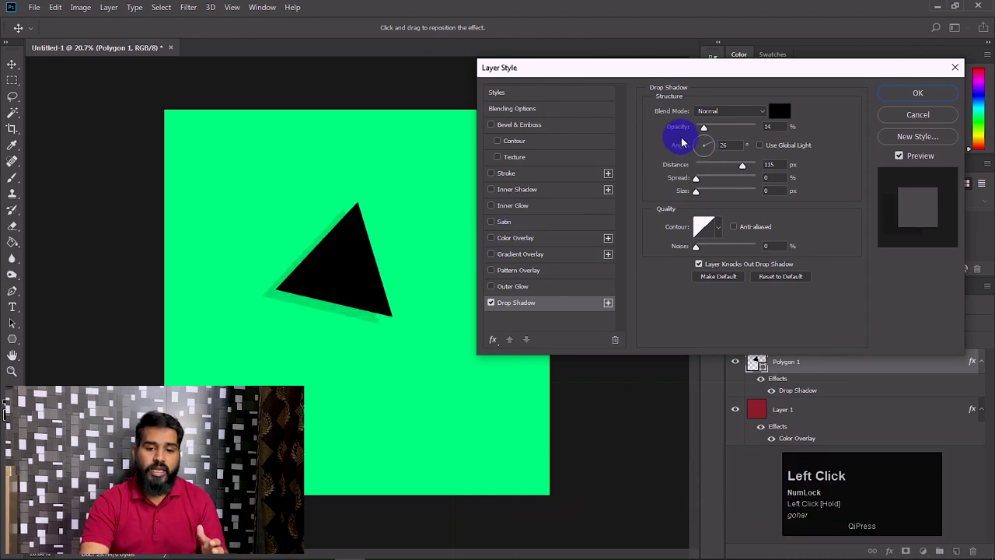
pyautogui.moveTo(696, 178); pyautogui.dragTo(717, 199)
pyautogui.moveTo(704, 128); pyautogui.dragTo(752, 163)
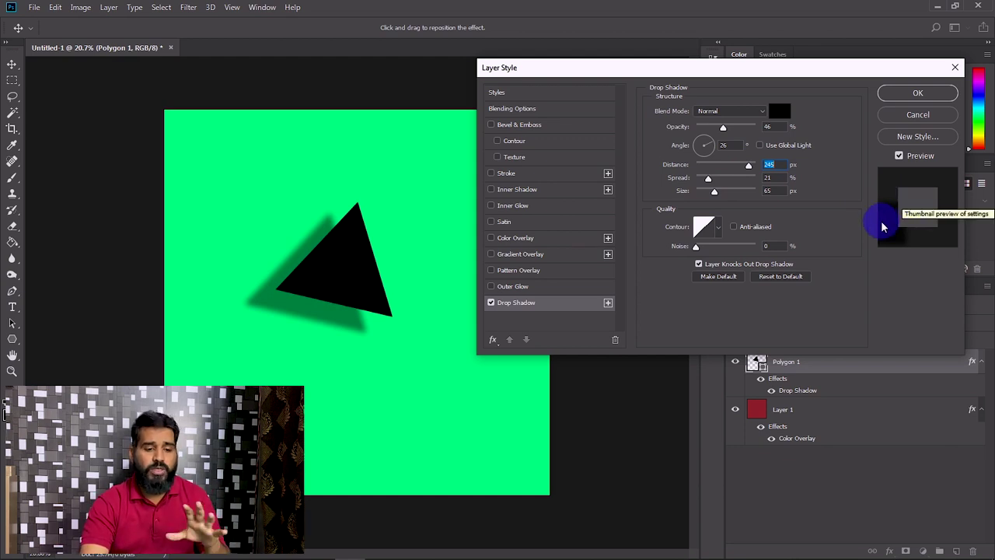
pyautogui.click(916, 116)
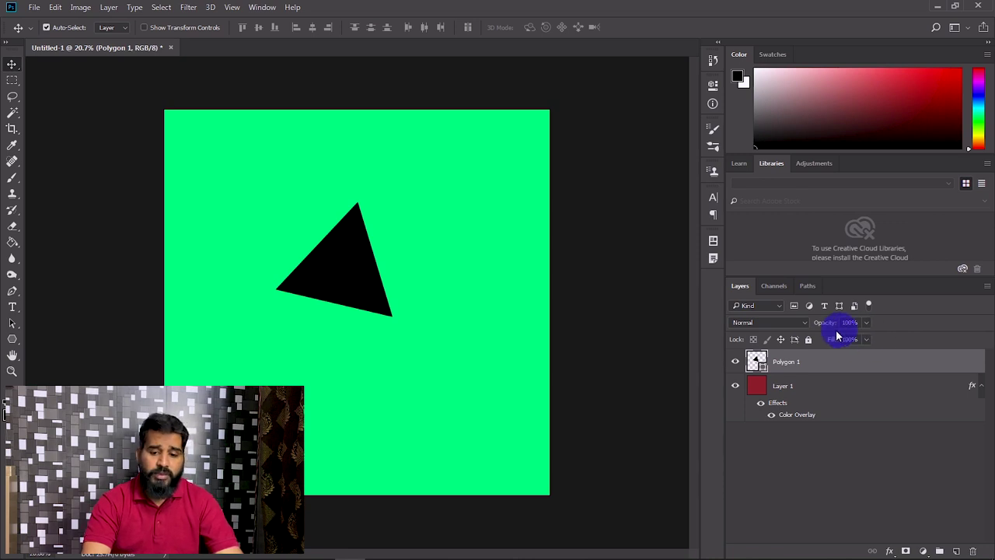
# Try lowering the Polygon 1 layer's opacity to 49% and its fill to 51%, restoring each to 100%.
pyautogui.click(868, 325)
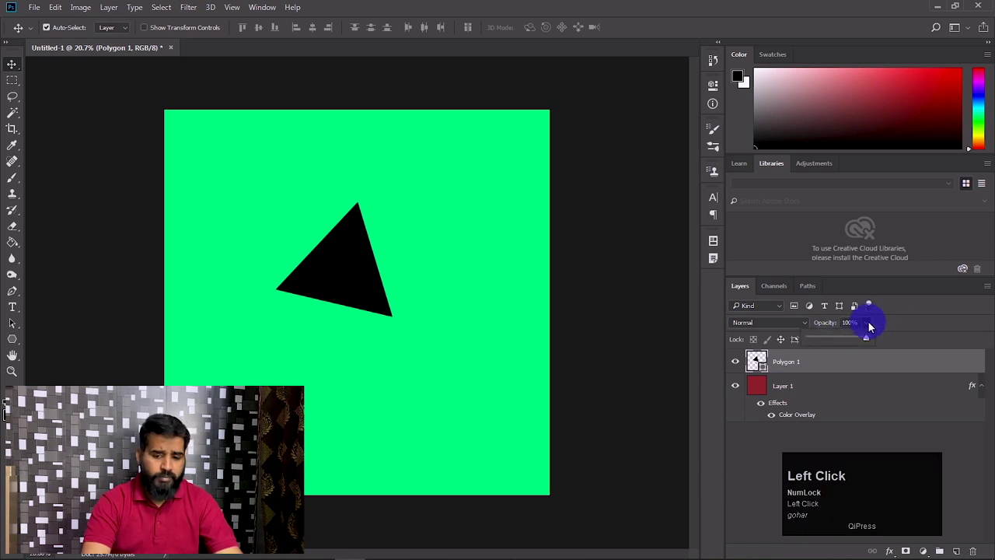
pyautogui.click(868, 324)
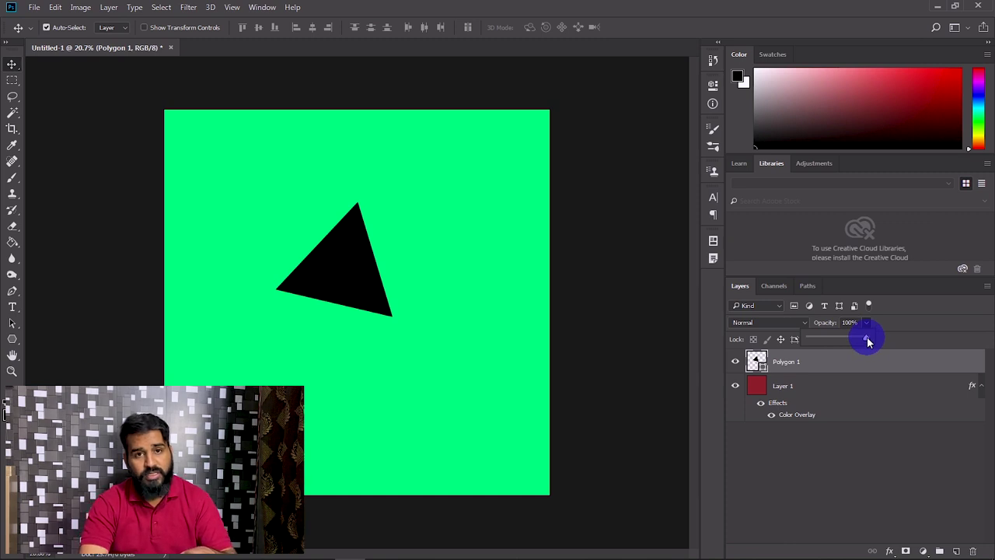
pyautogui.moveTo(867, 338); pyautogui.dragTo(833, 343)
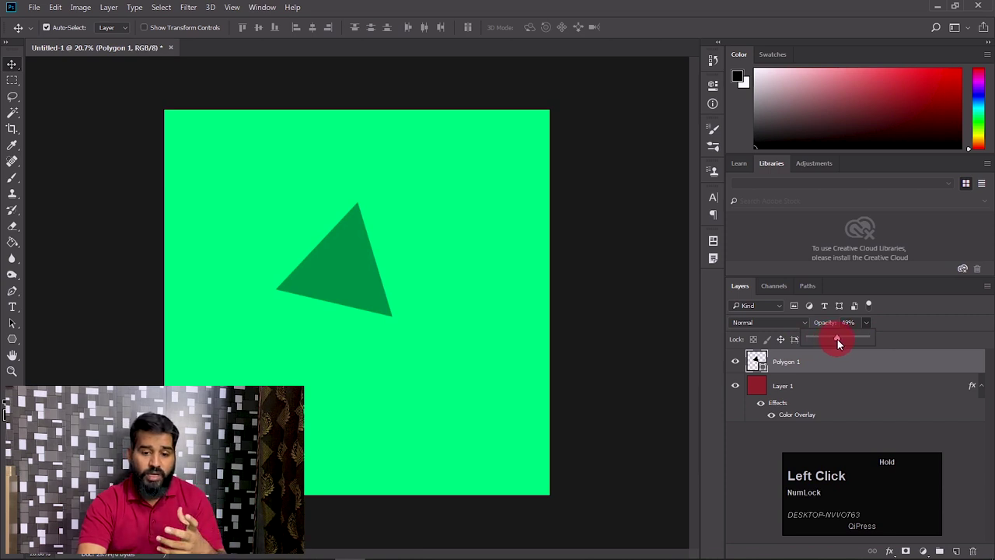
pyautogui.moveTo(845, 338); pyautogui.dragTo(839, 359)
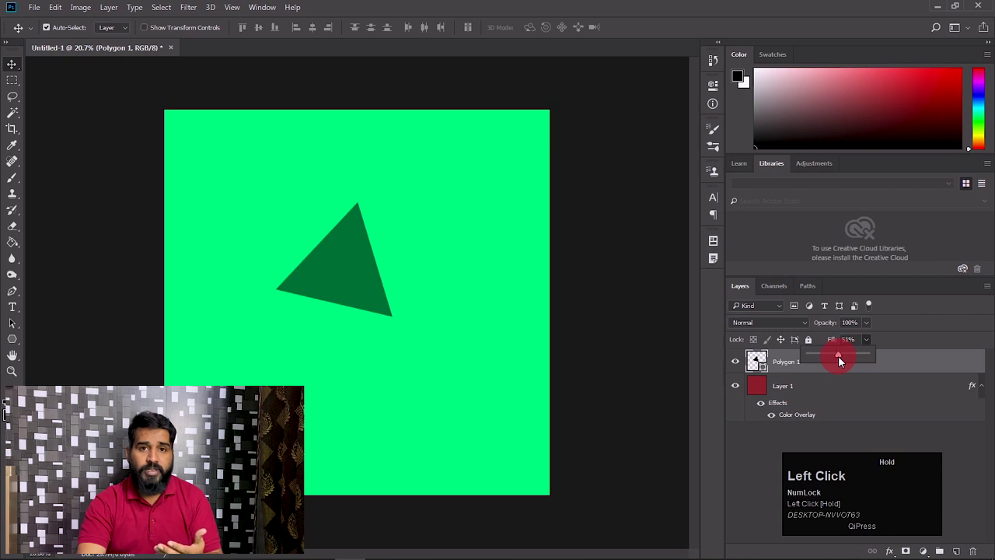
pyautogui.moveTo(847, 359); pyautogui.dragTo(881, 357)
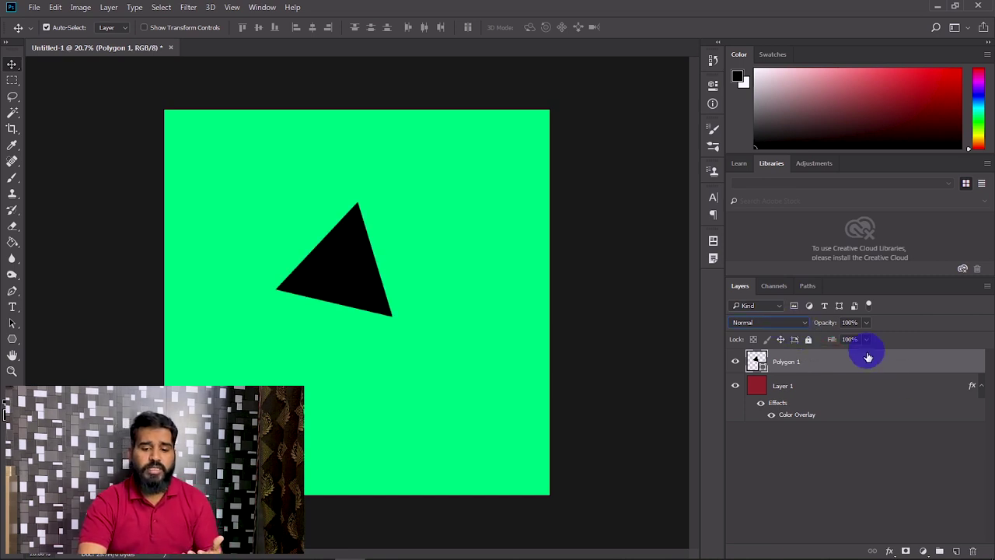
# Look through the blend modes available for the Polygon 1 layer, keeping Normal.
pyautogui.click(753, 323)
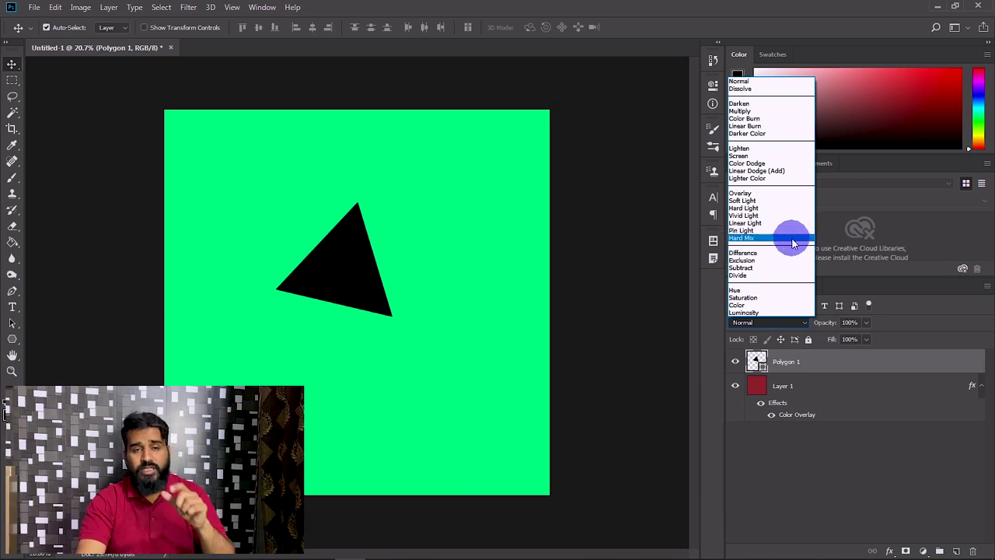
pyautogui.click(817, 432)
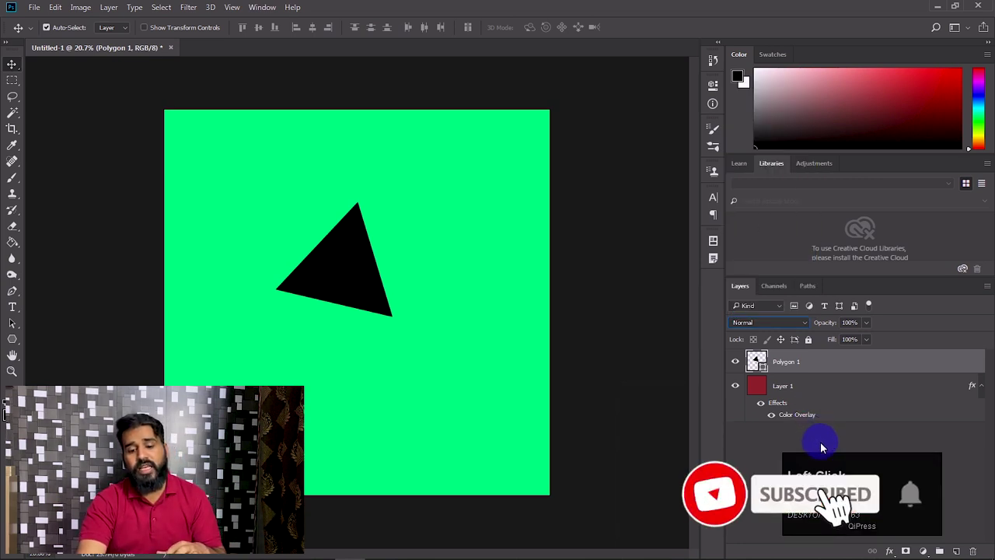